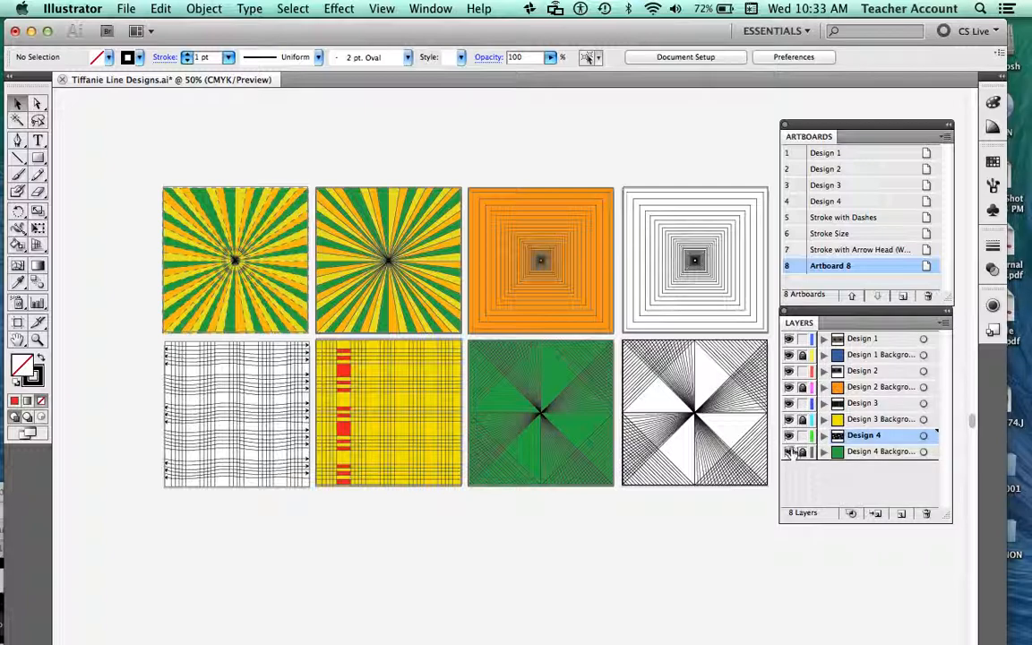
Hide the Design 2, Design 3 and Design 4 layers with their background layers, and make Design 1 the active layer.
{"action": "left_click_drag", "start_coordinate": [788, 453], "coordinate": [788, 372]}
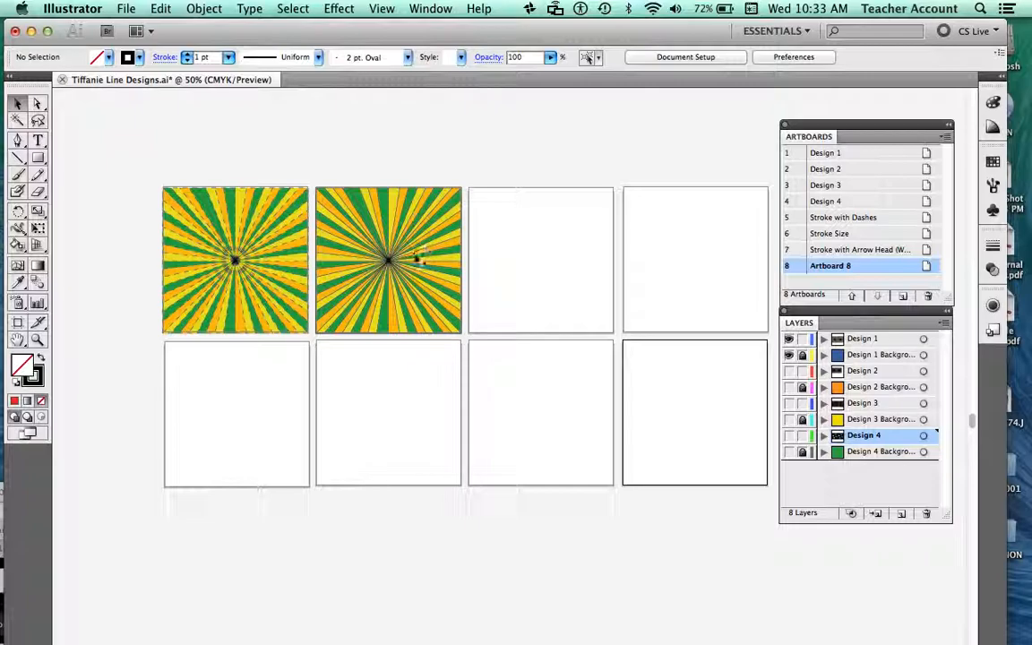
{"action": "left_click", "coordinate": [874, 339]}
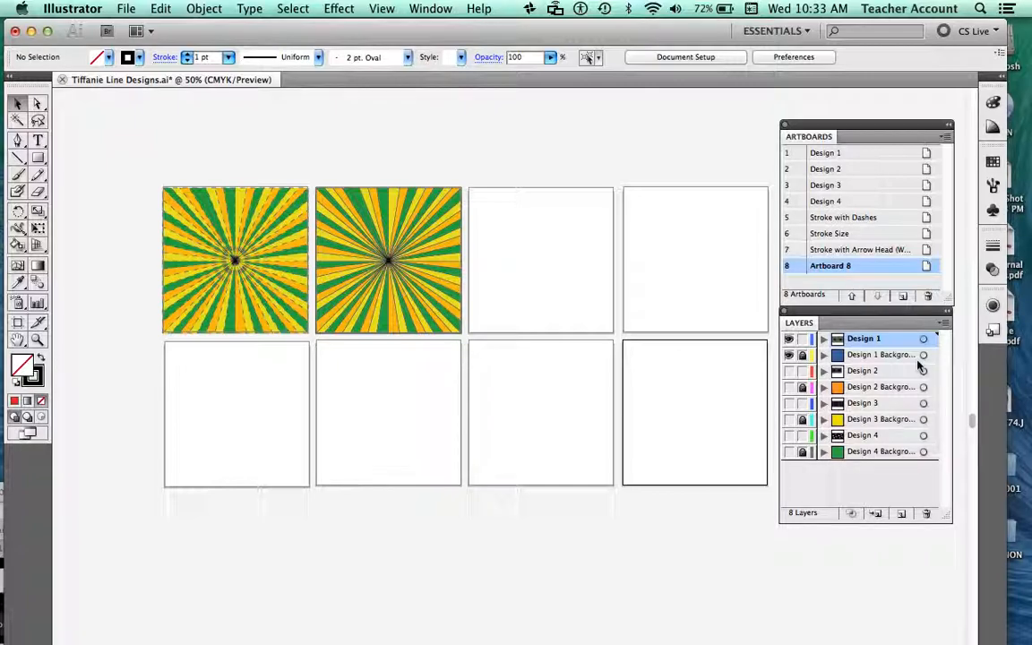
Hide the Design 1 layer, inspect the blue square on its background layer, and lock that background layer again.
{"action": "left_click", "coordinate": [789, 339]}
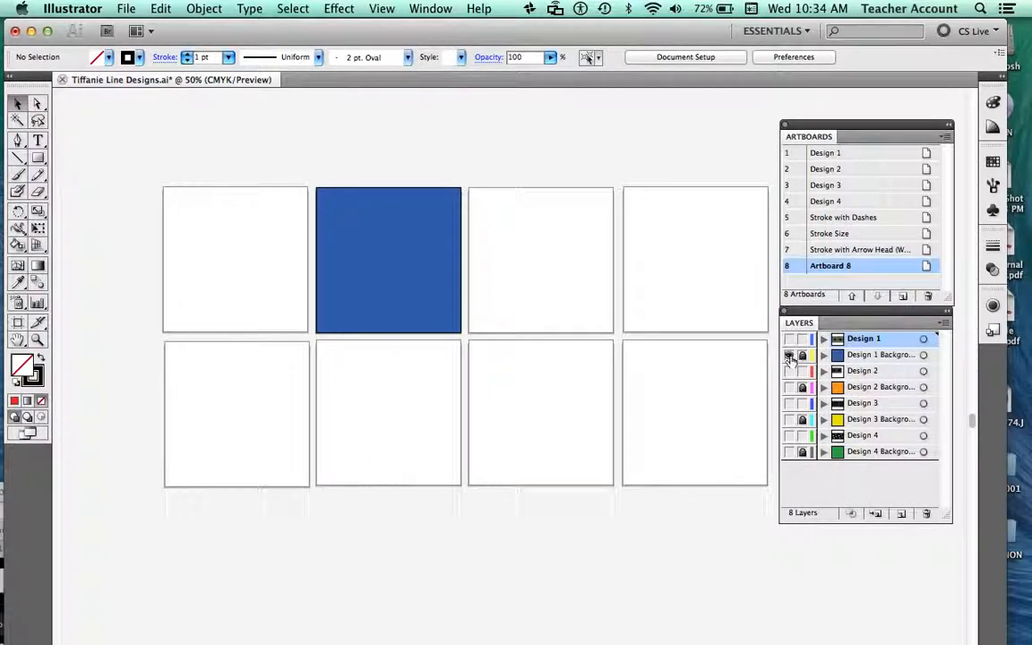
{"action": "key", "text": "super+y"}
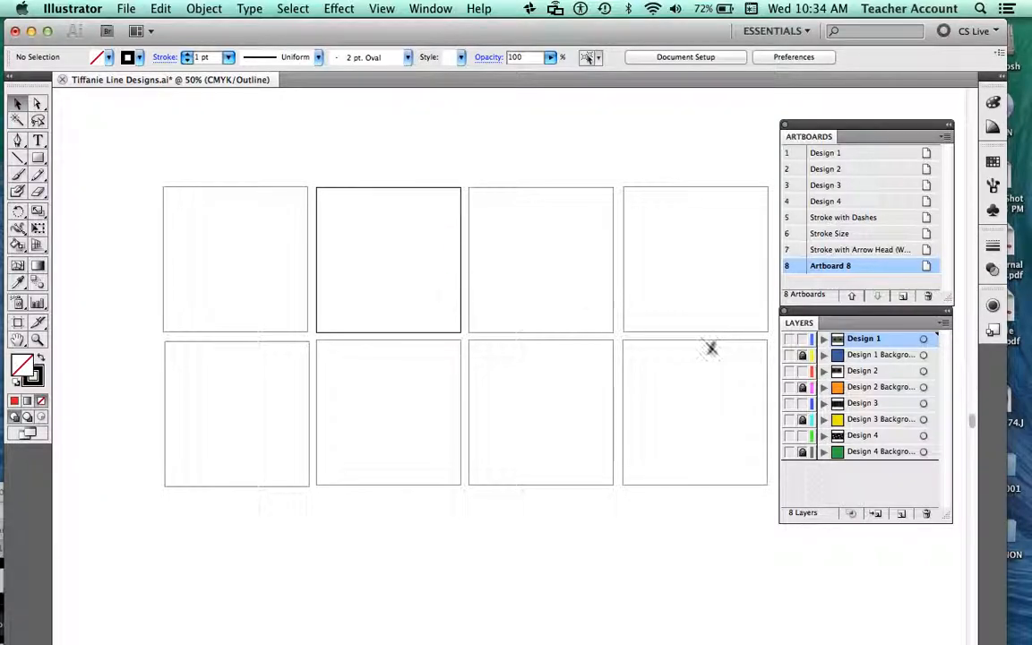
{"action": "key", "text": "super+y"}
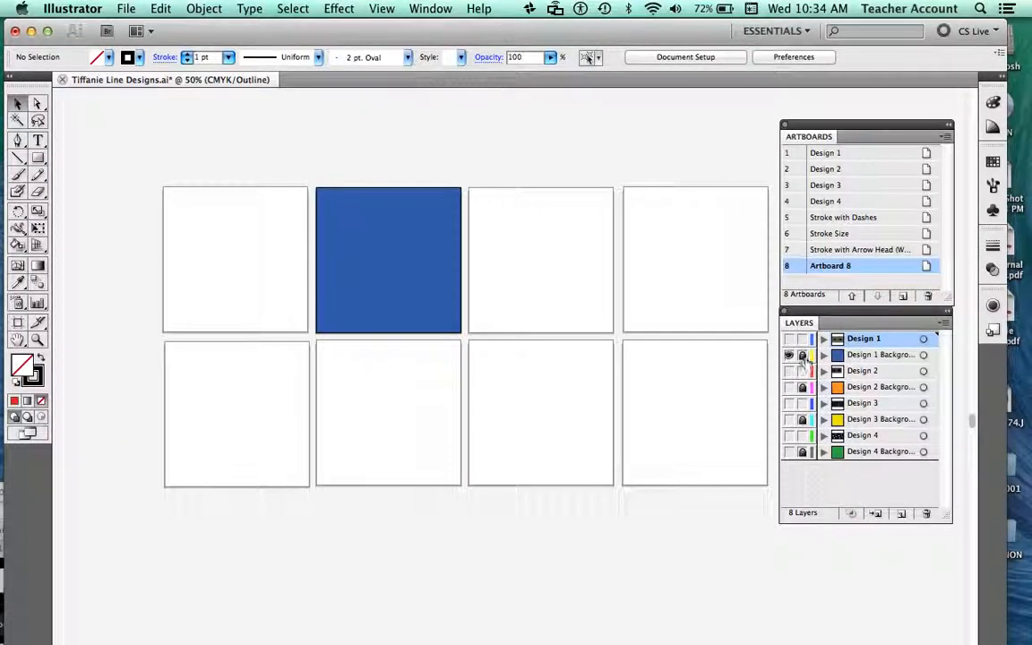
{"action": "left_click", "coordinate": [393, 258]}
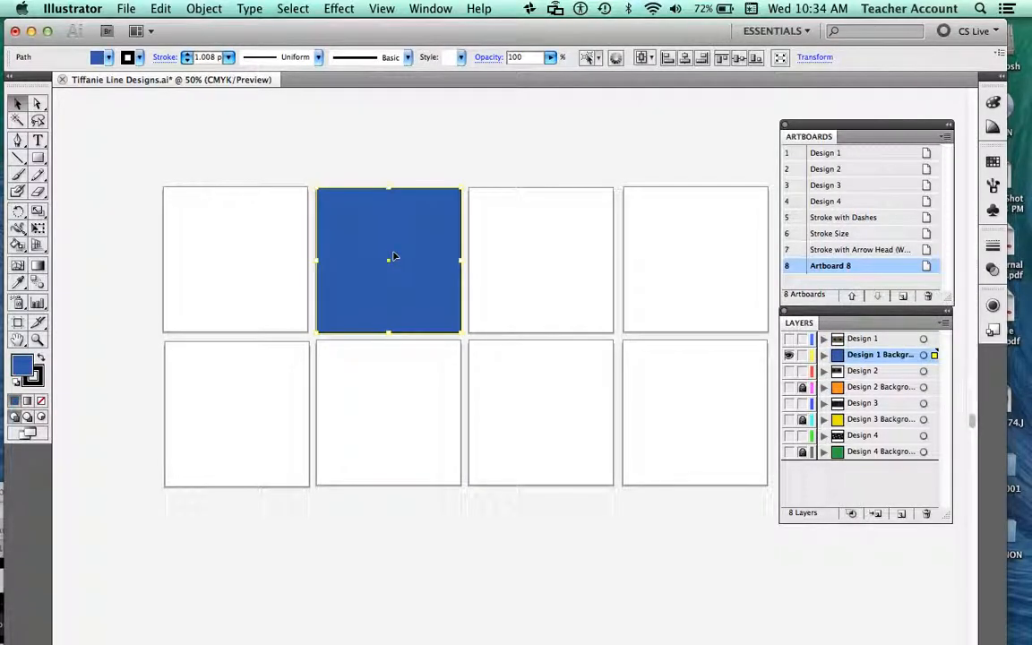
{"action": "left_click", "coordinate": [802, 356]}
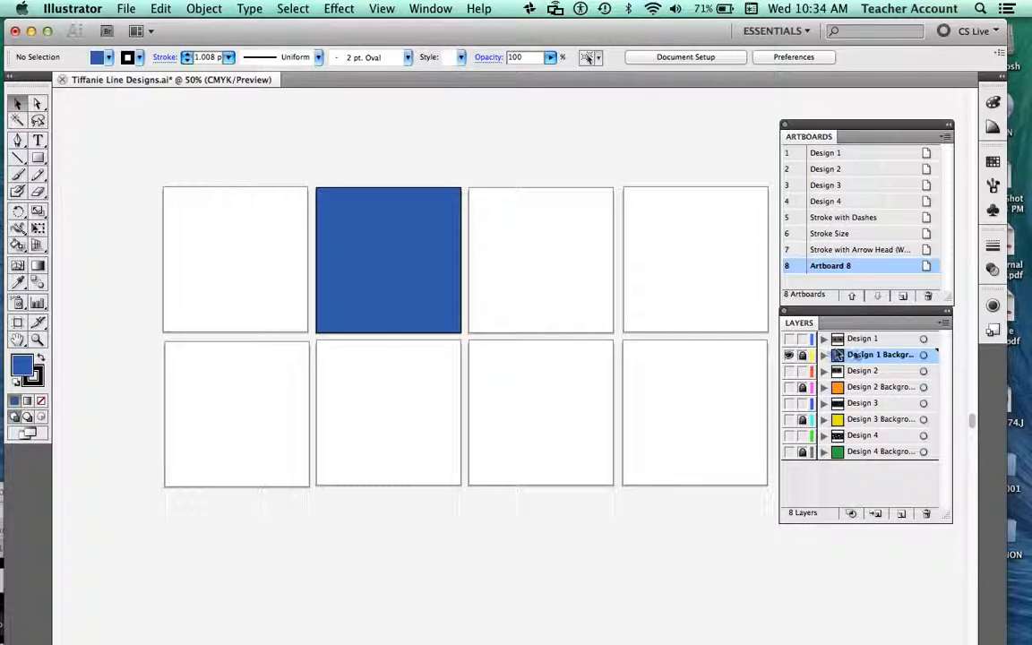
Toggle the Design 1 layer's visibility to compare the artwork with its blue background, leaving the layer shown.
{"action": "left_click", "coordinate": [790, 340]}
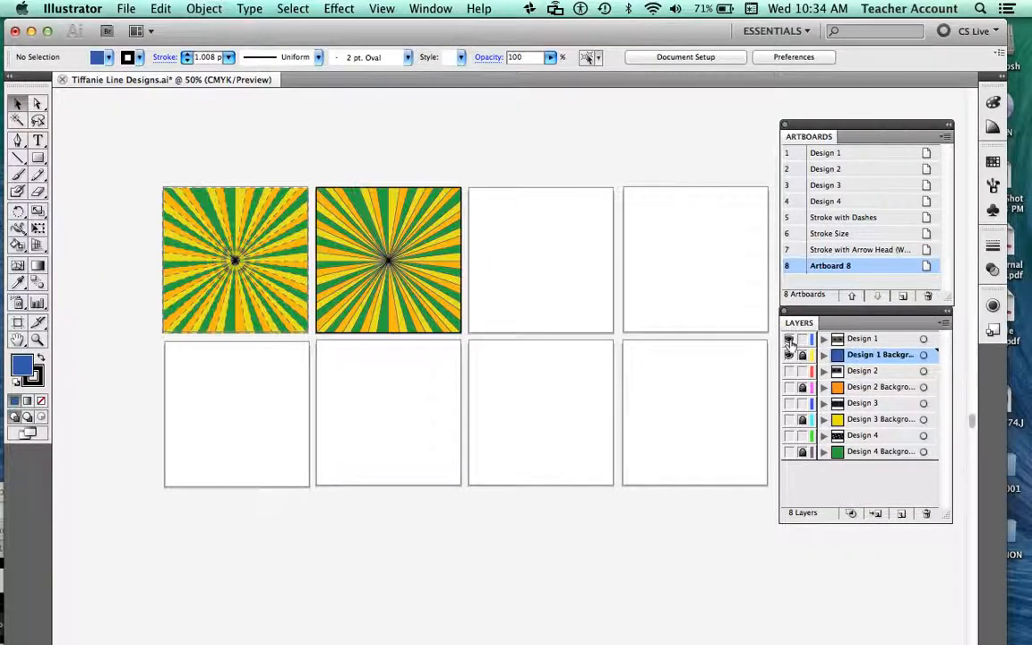
{"action": "left_click", "coordinate": [789, 340]}
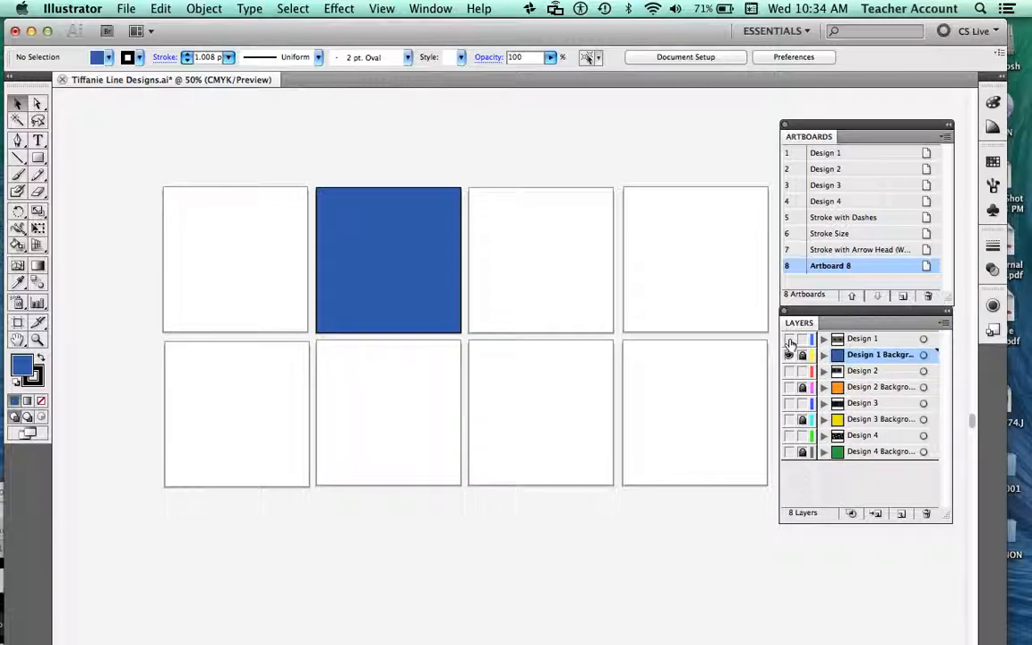
{"action": "left_click", "coordinate": [788, 339]}
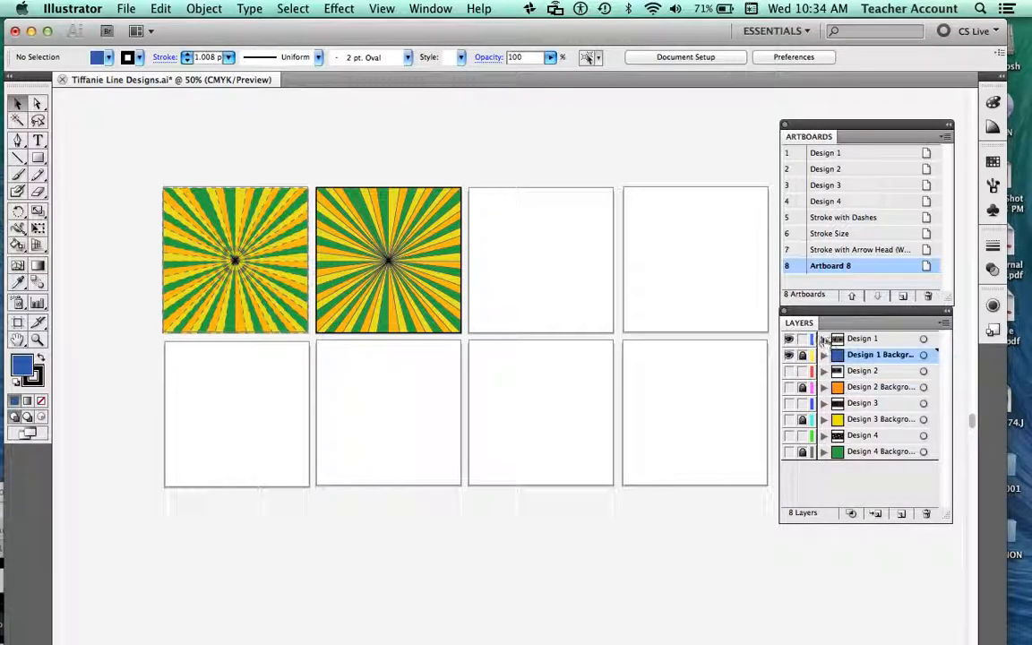
Expand the Design 1 layer and toggle each Live Paint Group's visibility to check which sunburst it holds.
{"action": "left_click", "coordinate": [824, 339]}
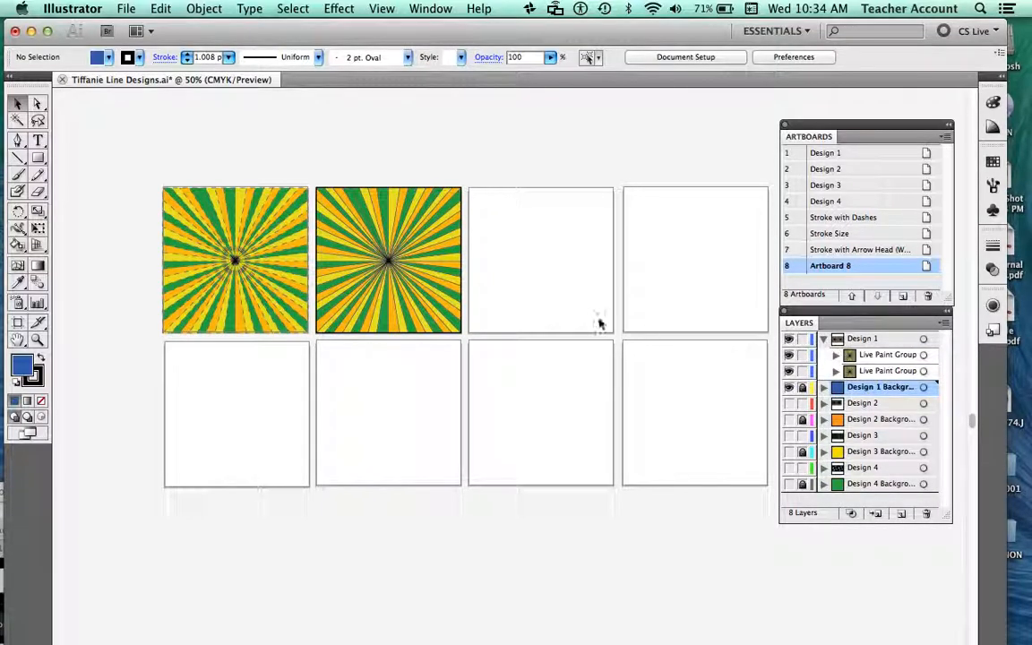
{"action": "left_click", "coordinate": [788, 355]}
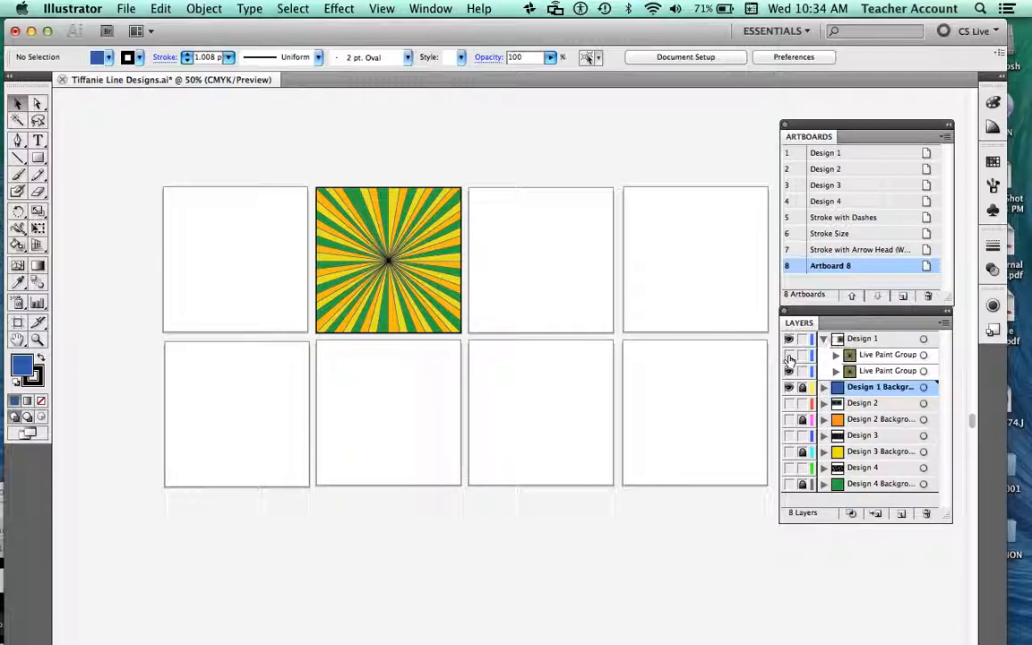
{"action": "left_click", "coordinate": [788, 355]}
{"action": "left_click", "coordinate": [789, 371]}
{"action": "left_click", "coordinate": [788, 371]}
{"action": "left_click", "coordinate": [788, 371]}
{"action": "left_click", "coordinate": [789, 371]}
{"action": "left_click", "coordinate": [788, 371]}
{"action": "left_click", "coordinate": [789, 371]}
{"action": "left_click", "coordinate": [788, 371]}
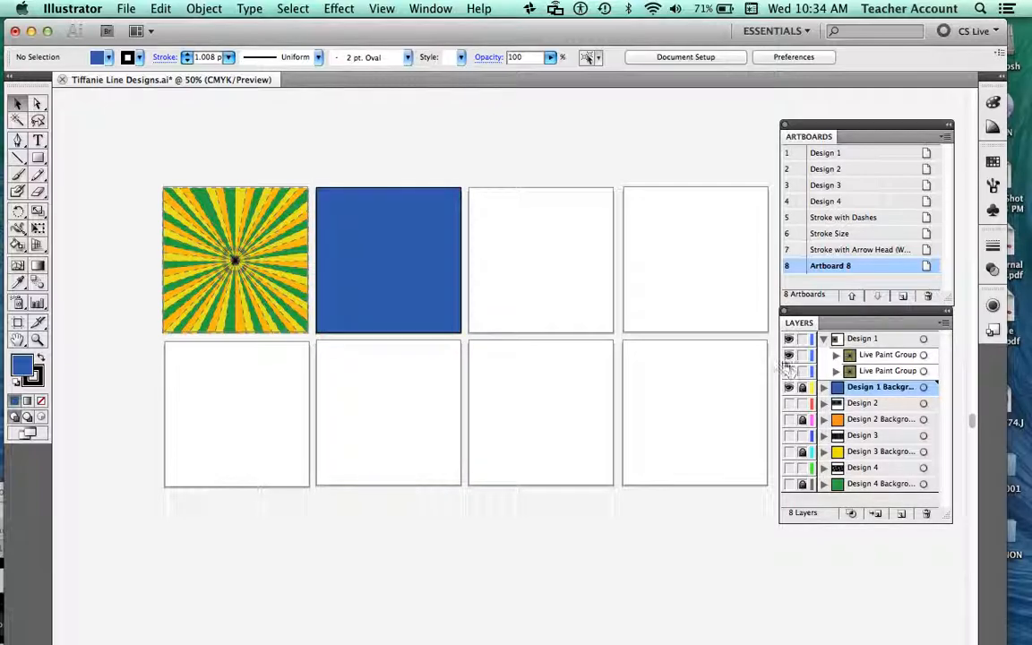
{"action": "left_click", "coordinate": [789, 371]}
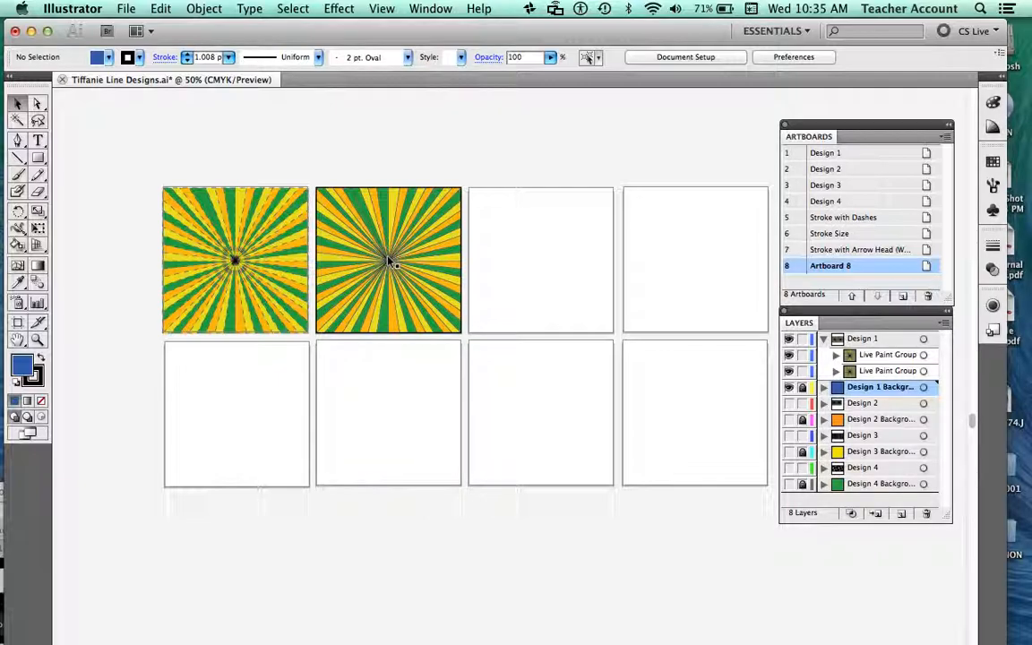
Select the dashed sunburst and examine its strokes close up against the solid-line sunburst beside it.
{"action": "left_click", "coordinate": [260, 247]}
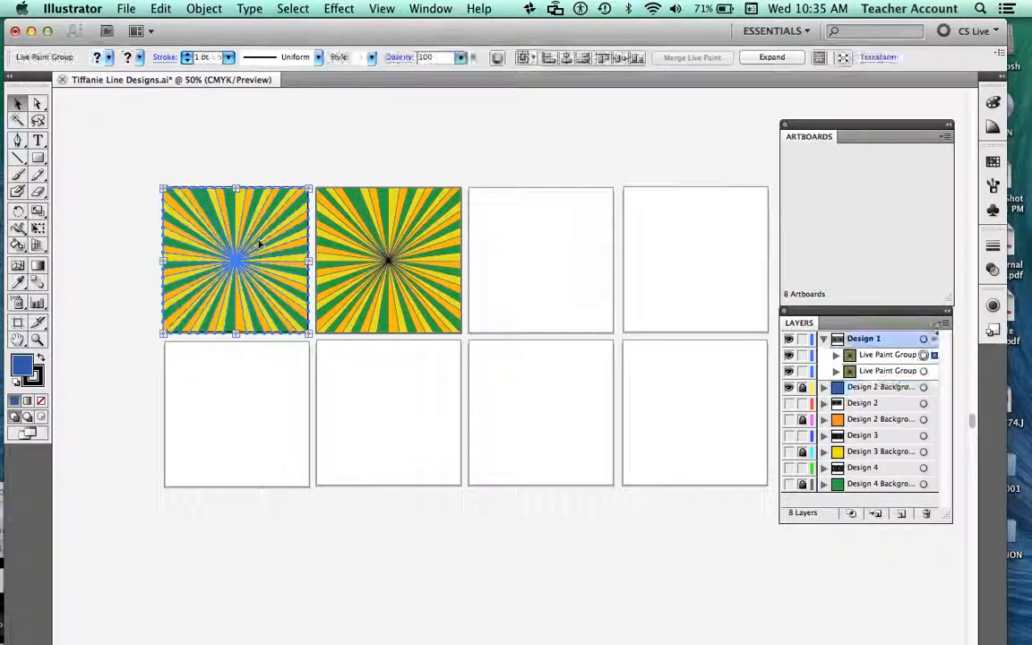
{"action": "key", "text": "super+0"}
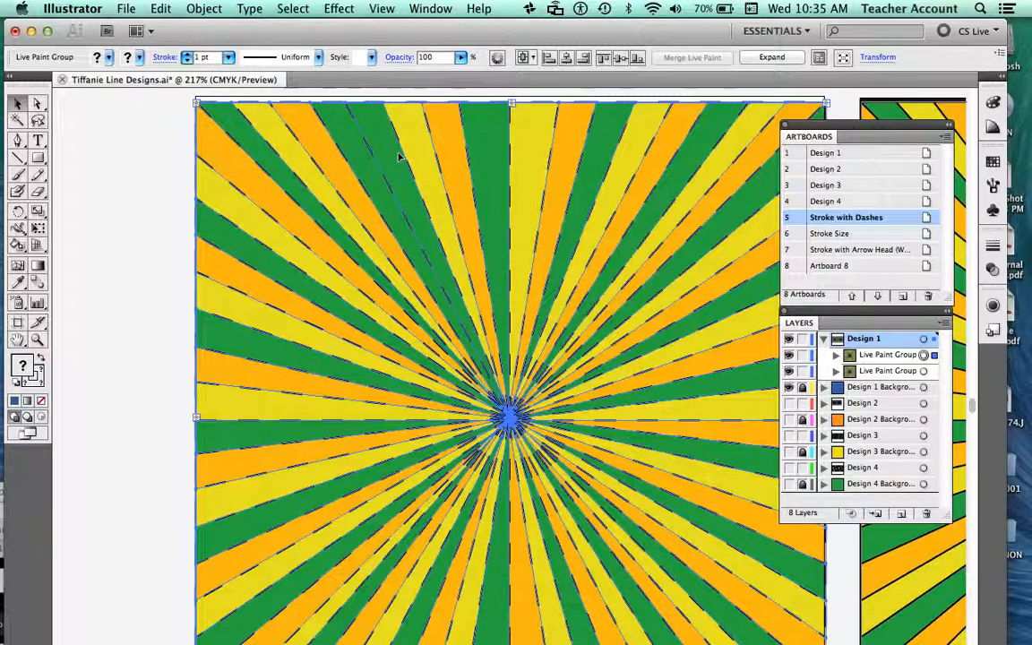
{"action": "left_click", "coordinate": [824, 340]}
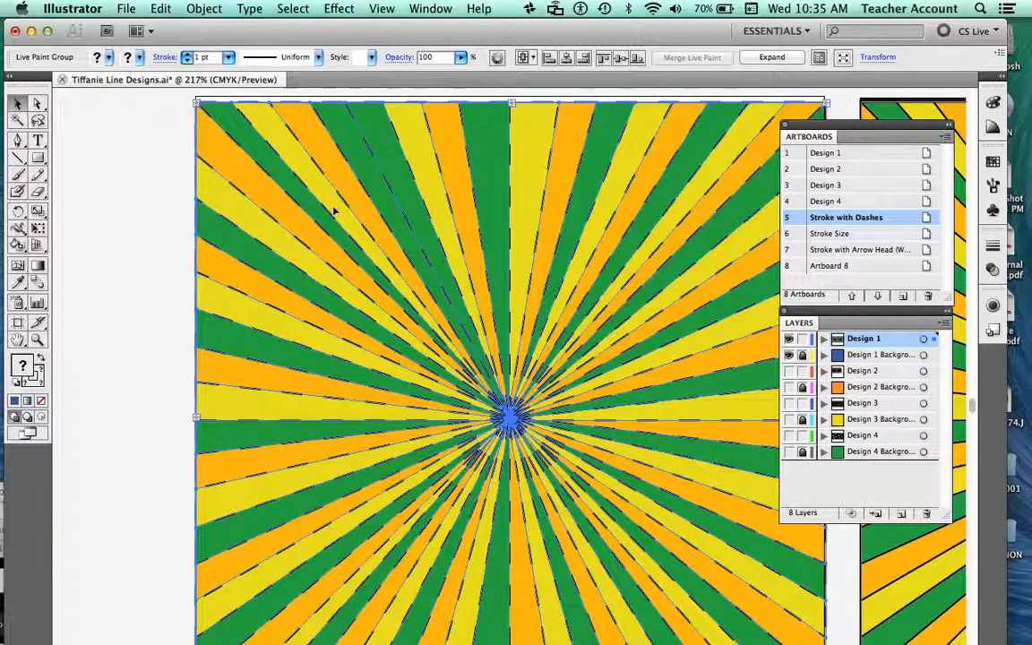
{"action": "scroll", "coordinate": [333, 211], "scroll_direction": "down", "scroll_amount": 1}
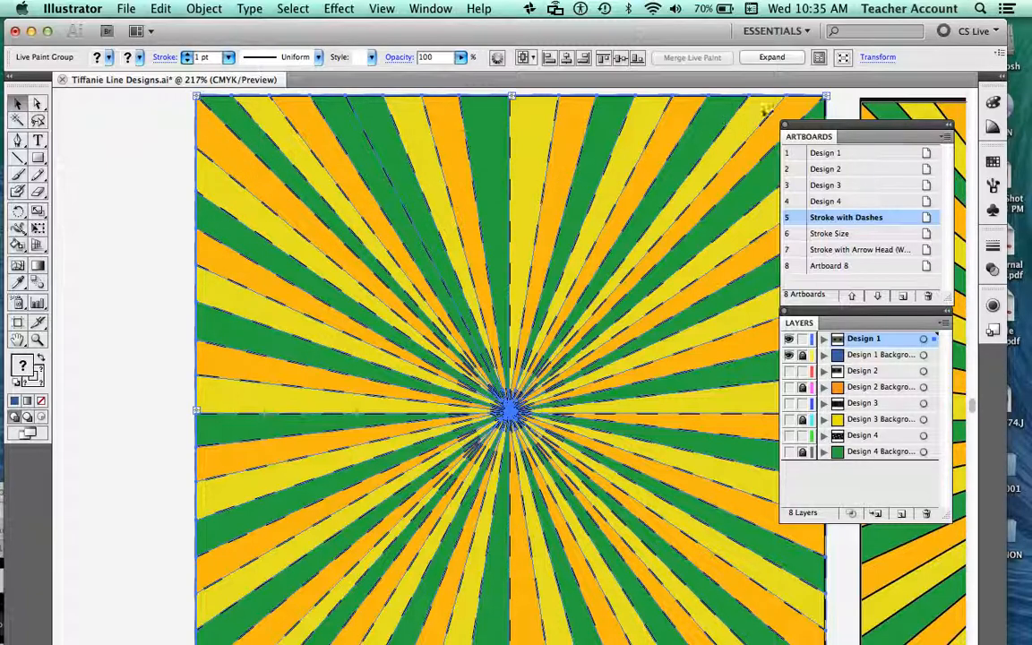
{"action": "scroll", "coordinate": [475, 227], "scroll_direction": "up", "scroll_amount": 1}
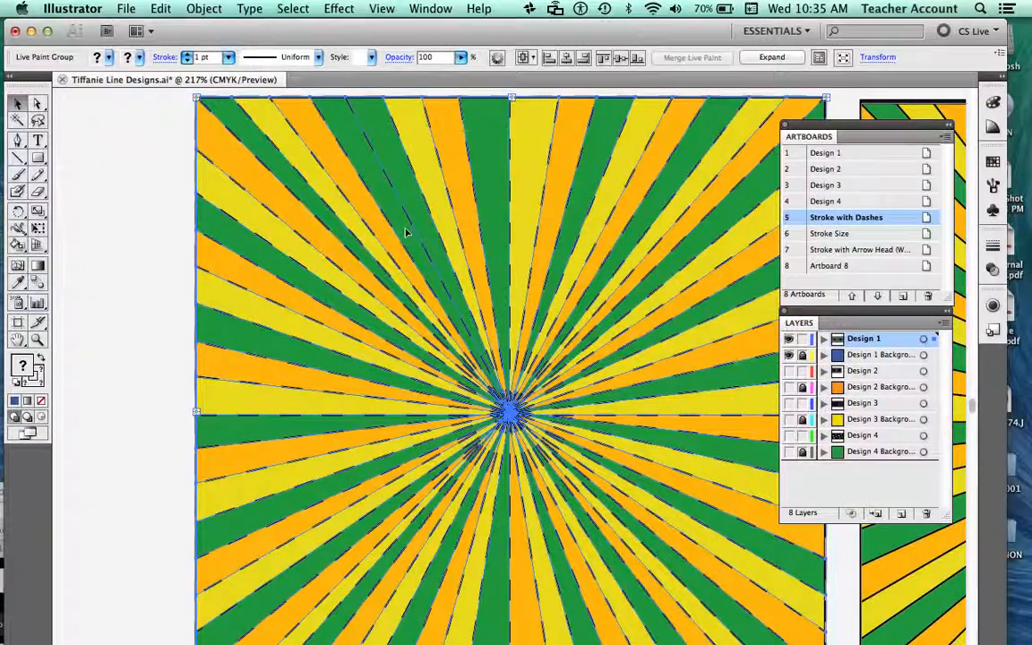
{"action": "scroll", "coordinate": [548, 299], "scroll_direction": "left", "scroll_amount": 4}
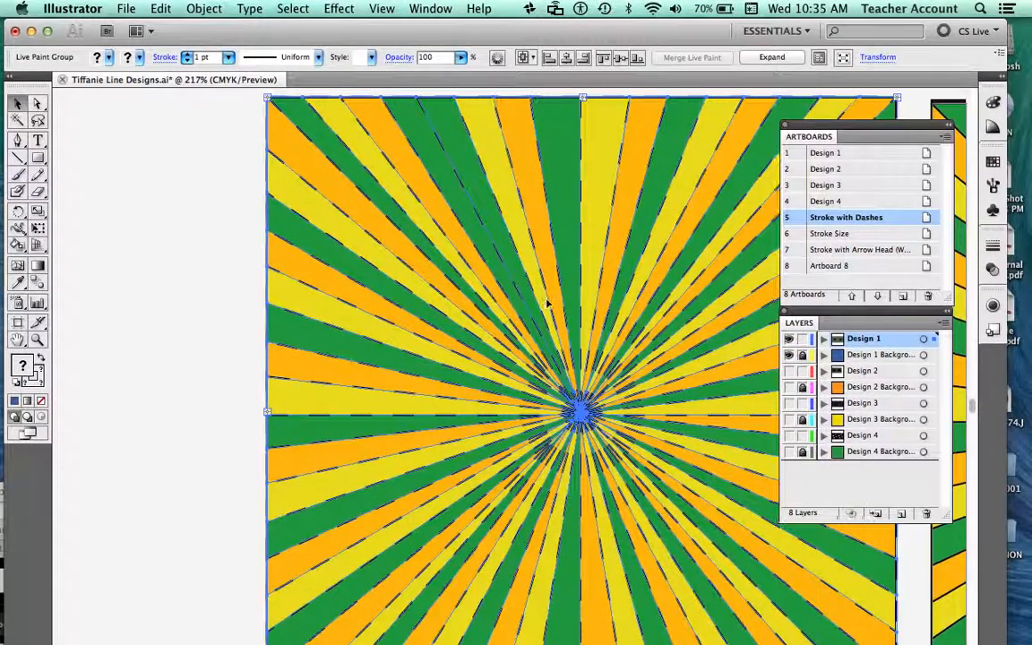
{"action": "scroll", "coordinate": [548, 304], "scroll_direction": "right", "scroll_amount": 10}
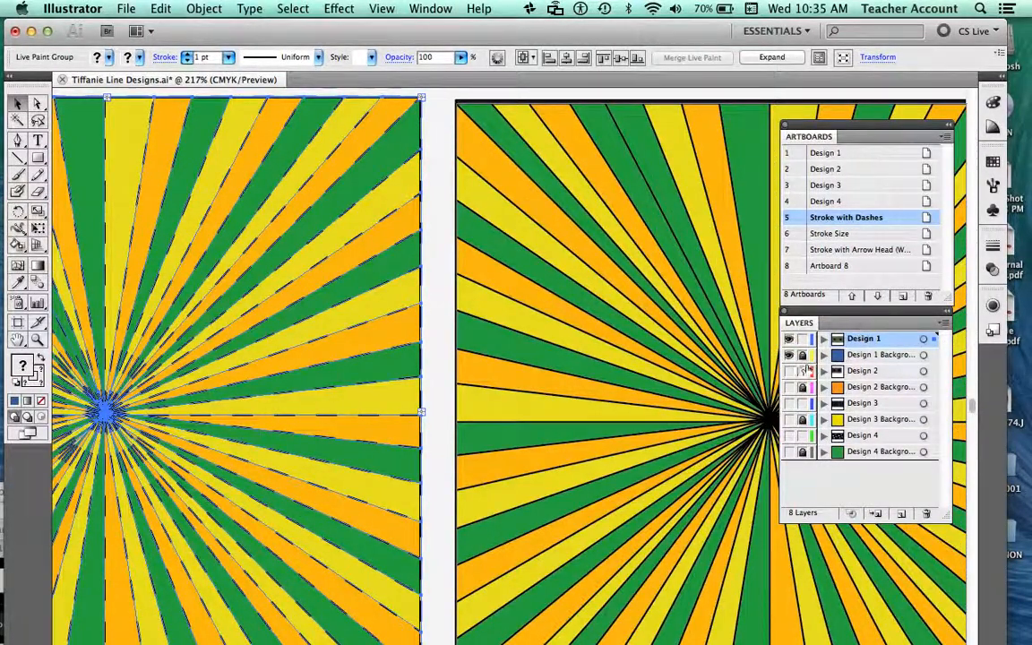
Hide the dashed sunburst's Live Paint Group in the Design 1 layer and select the solid-line sunburst.
{"action": "left_click", "coordinate": [824, 339]}
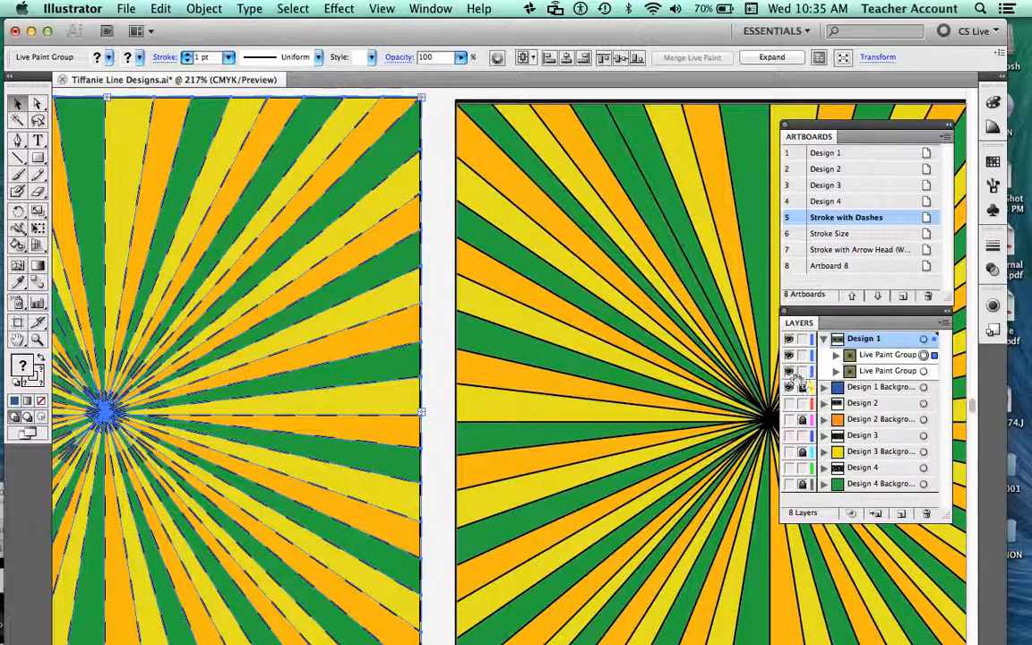
{"action": "left_click", "coordinate": [789, 355]}
{"action": "left_click", "coordinate": [789, 371]}
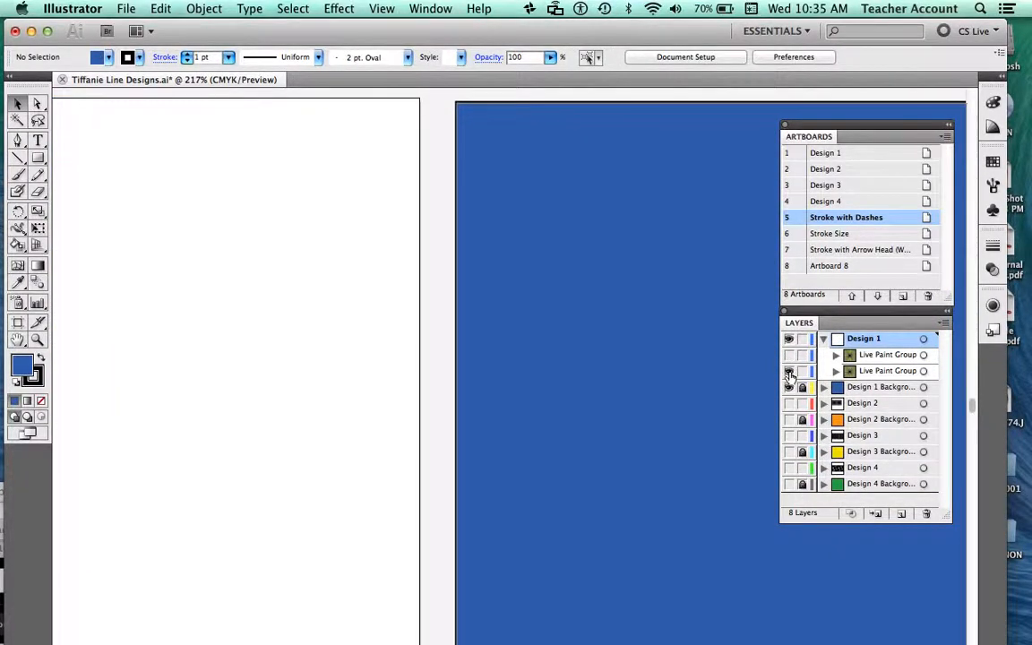
{"action": "left_click", "coordinate": [789, 371]}
{"action": "scroll", "coordinate": [573, 312], "scroll_direction": "left", "scroll_amount": 20}
{"action": "scroll", "coordinate": [572, 312], "scroll_direction": "right", "scroll_amount": 10}
{"action": "scroll", "coordinate": [572, 312], "scroll_direction": "left", "scroll_amount": 13}
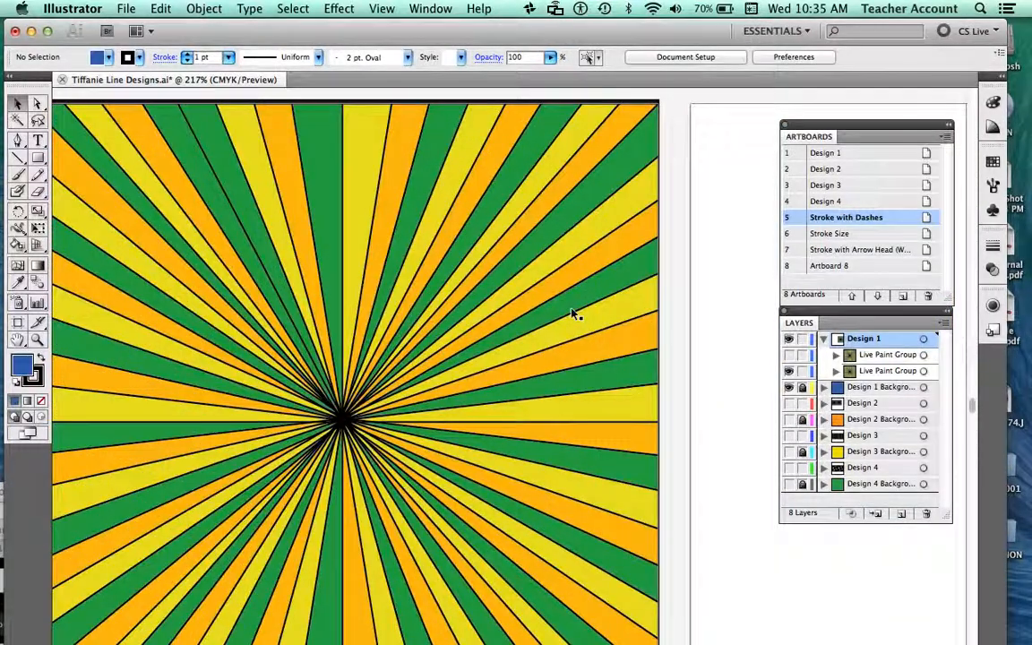
{"action": "left_click", "coordinate": [551, 235]}
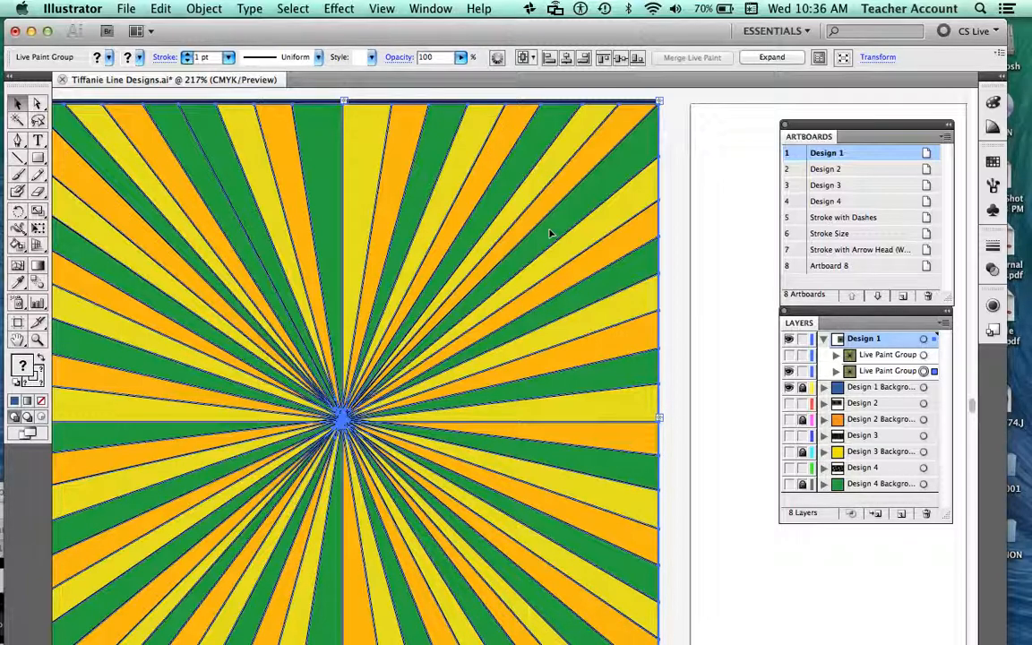
Draw four straight lines crossing at one common point in the empty area above the Design 1 artboard.
{"action": "scroll", "coordinate": [298, 210], "scroll_direction": "up", "scroll_amount": 6}
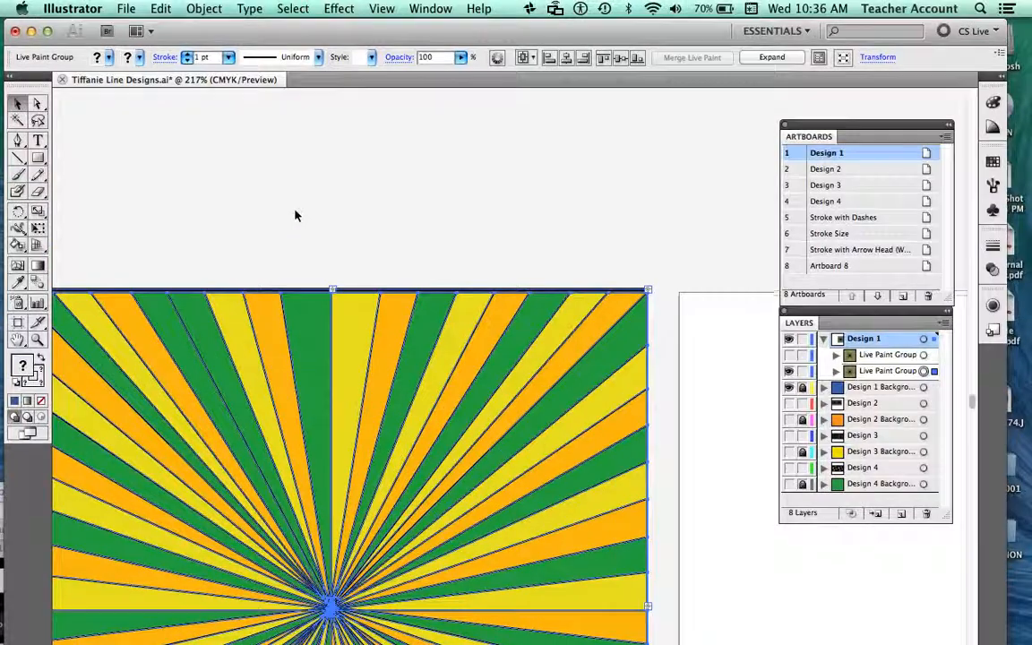
{"action": "scroll", "coordinate": [298, 233], "scroll_direction": "up", "scroll_amount": 6}
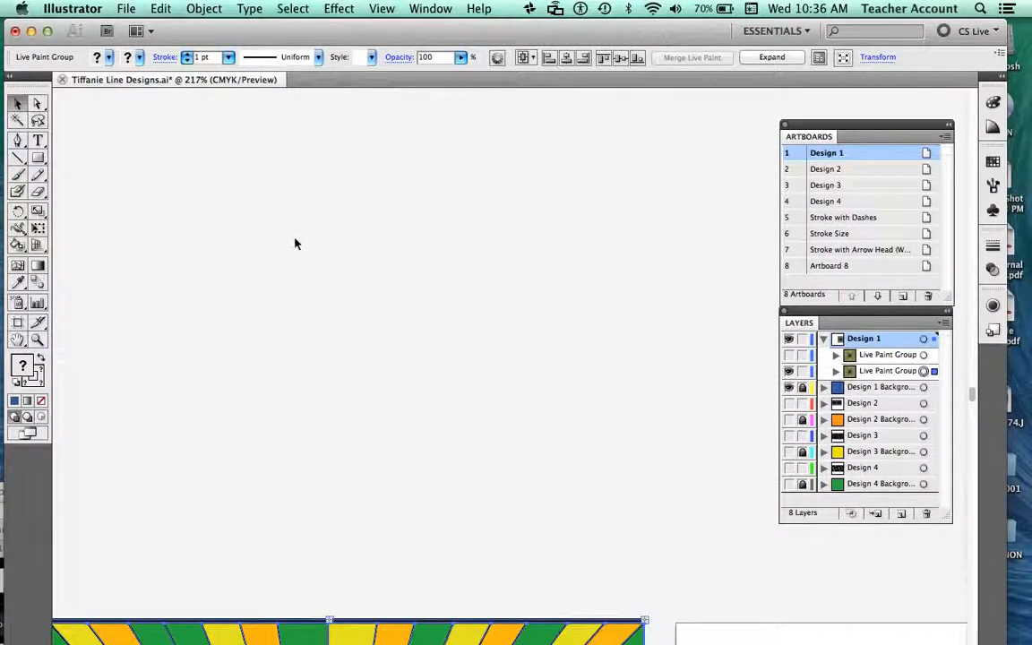
{"action": "left_click", "coordinate": [18, 157]}
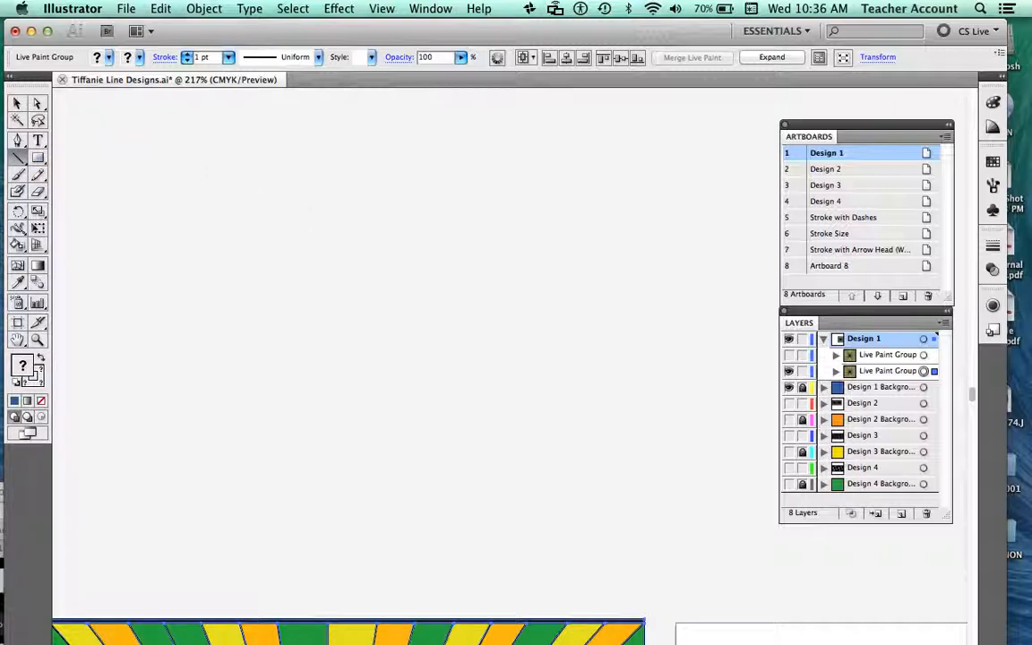
{"action": "left_click_drag", "start_coordinate": [272, 351], "coordinate": [445, 227]}
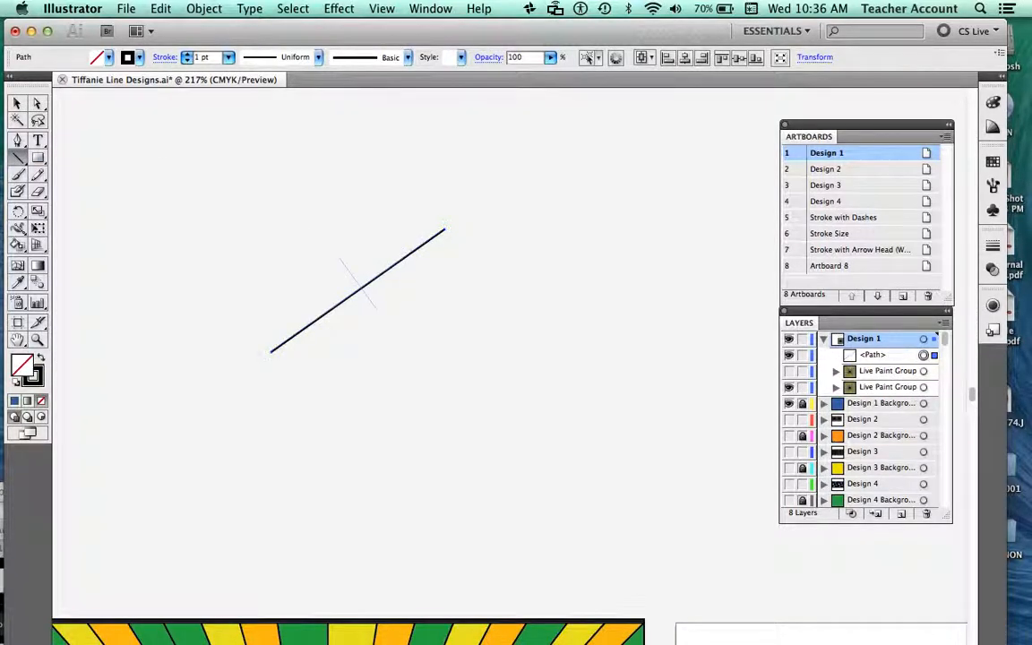
{"action": "left_click_drag", "start_coordinate": [315, 229], "coordinate": [432, 400]}
{"action": "left_click_drag", "start_coordinate": [368, 218], "coordinate": [345, 375]}
{"action": "mouse_move", "coordinate": [255, 274]}
{"action": "left_mouse_down"}
{"action": "mouse_move", "coordinate": [484, 302]}
{"action": "mouse_move", "coordinate": [490, 314]}
{"action": "left_mouse_up"}
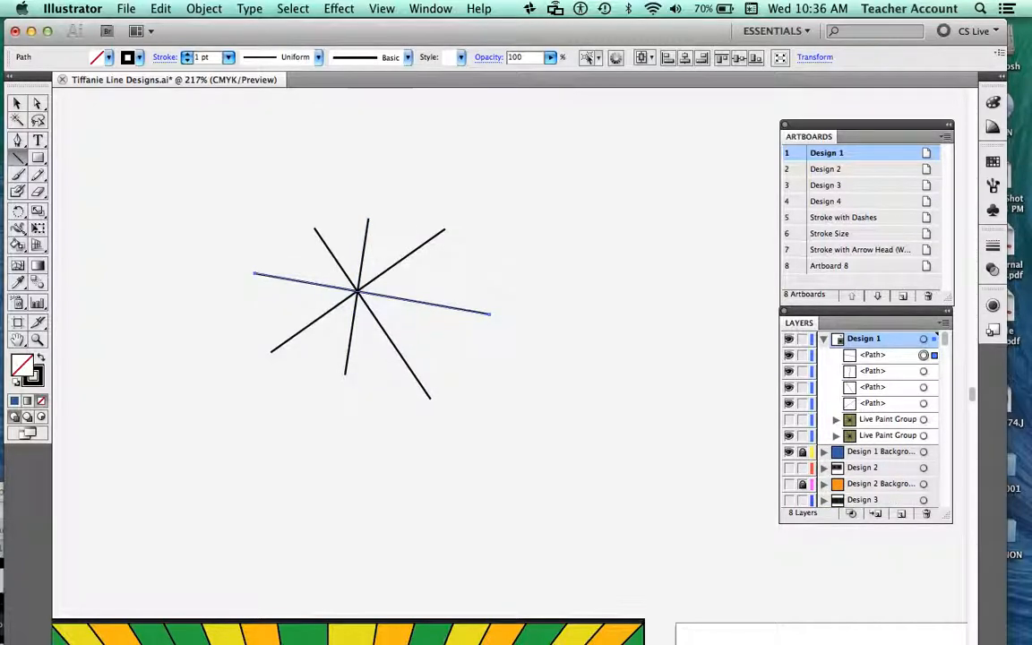
Draw a rectangle enclosing the four crossing lines above the Design 1 artboard.
{"action": "scroll", "coordinate": [359, 358], "scroll_direction": "down", "scroll_amount": 10}
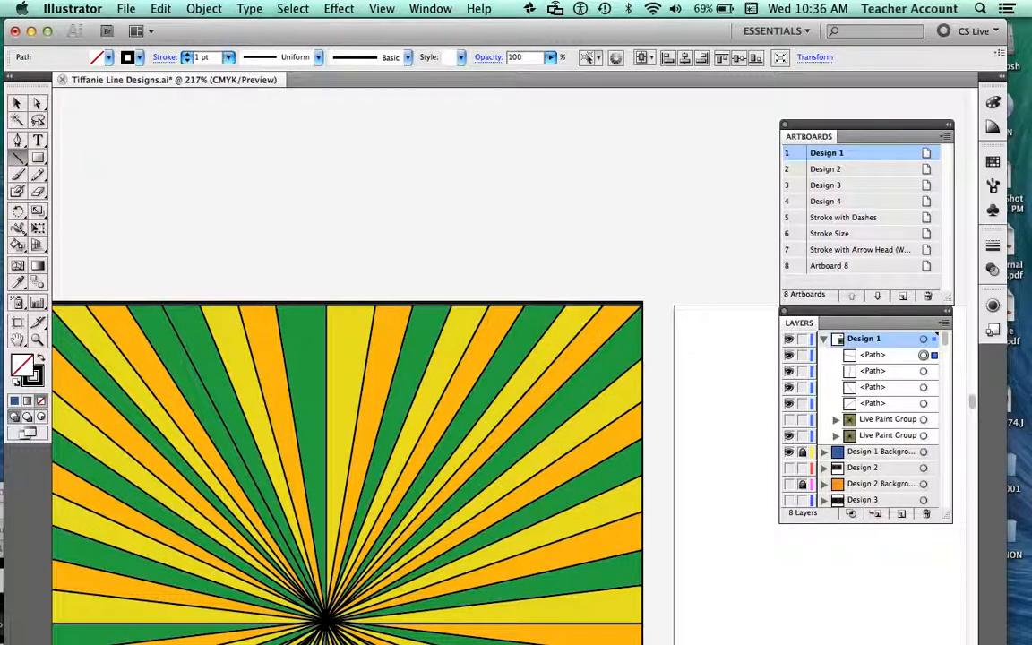
{"action": "scroll", "coordinate": [422, 92], "scroll_direction": "up", "scroll_amount": 10}
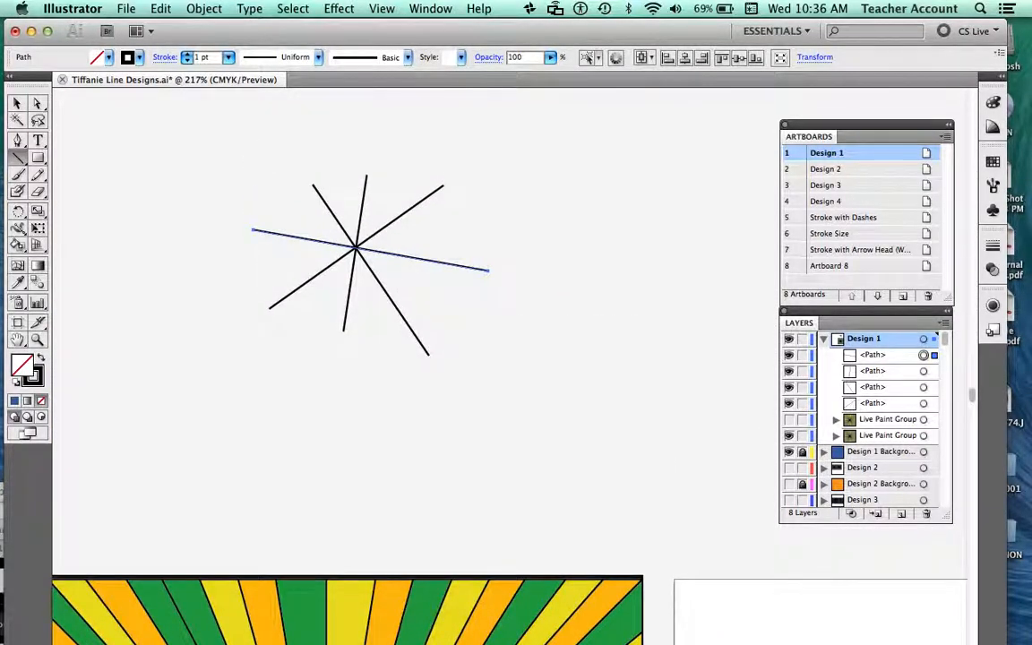
{"action": "mouse_move", "coordinate": [247, 162]}
{"action": "left_mouse_down"}
{"action": "mouse_move", "coordinate": [272, 225]}
{"action": "mouse_move", "coordinate": [258, 294]}
{"action": "left_mouse_up"}
{"action": "key", "text": "Delete"}
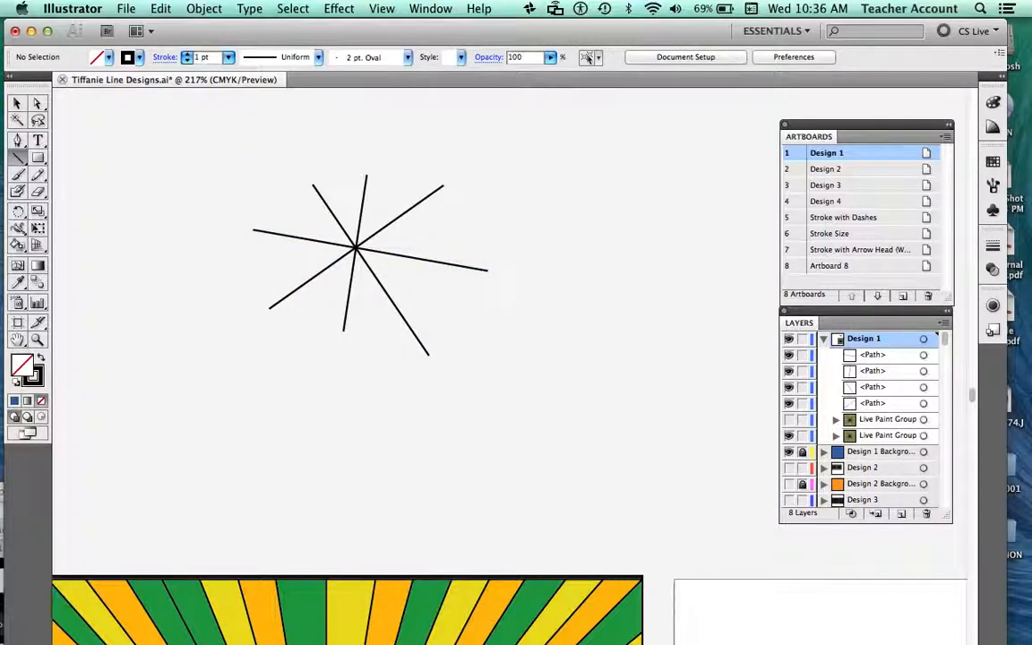
{"action": "left_click", "coordinate": [37, 157]}
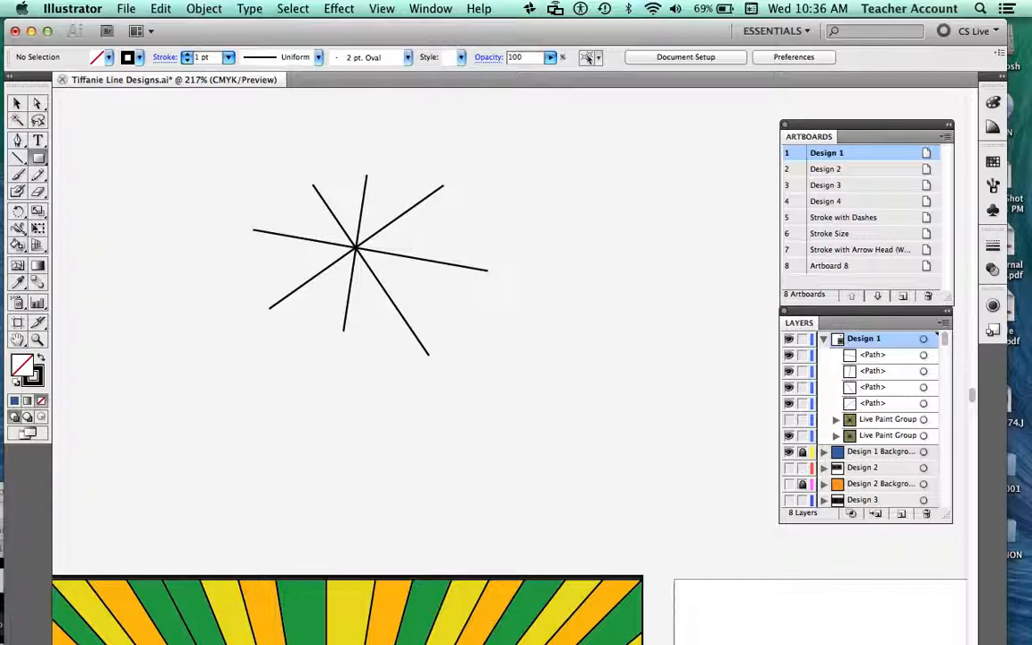
{"action": "left_click_drag", "start_coordinate": [248, 168], "coordinate": [489, 377]}
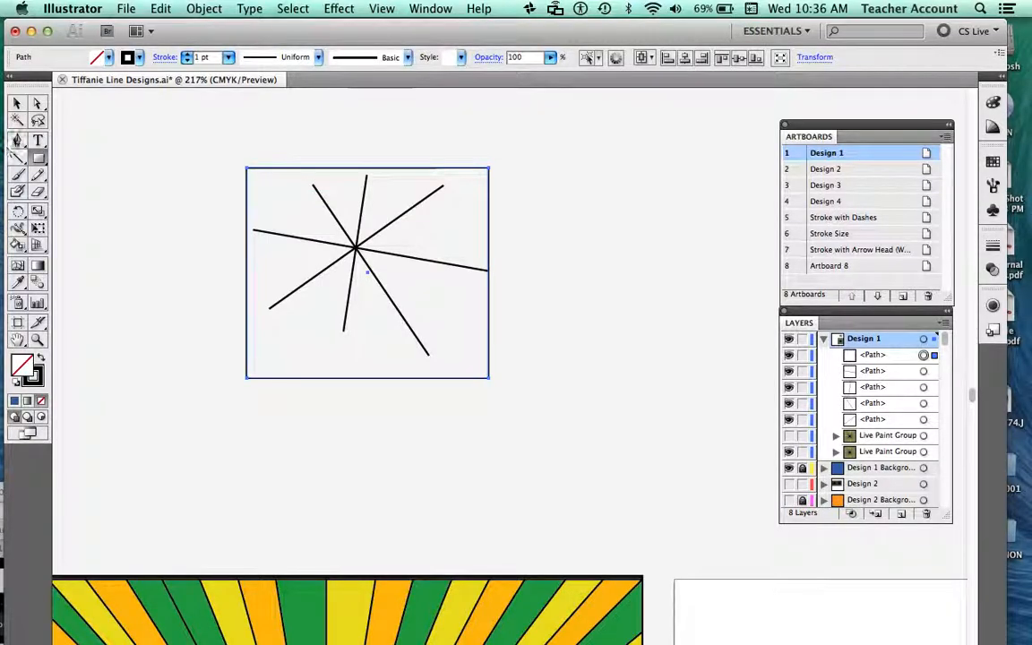
Extend the upper ends of the three steepest lines to the frame's top edge and the lower-right diagonal end to its bottom edge.
{"action": "left_click", "coordinate": [36, 103]}
{"action": "left_click", "coordinate": [314, 187]}
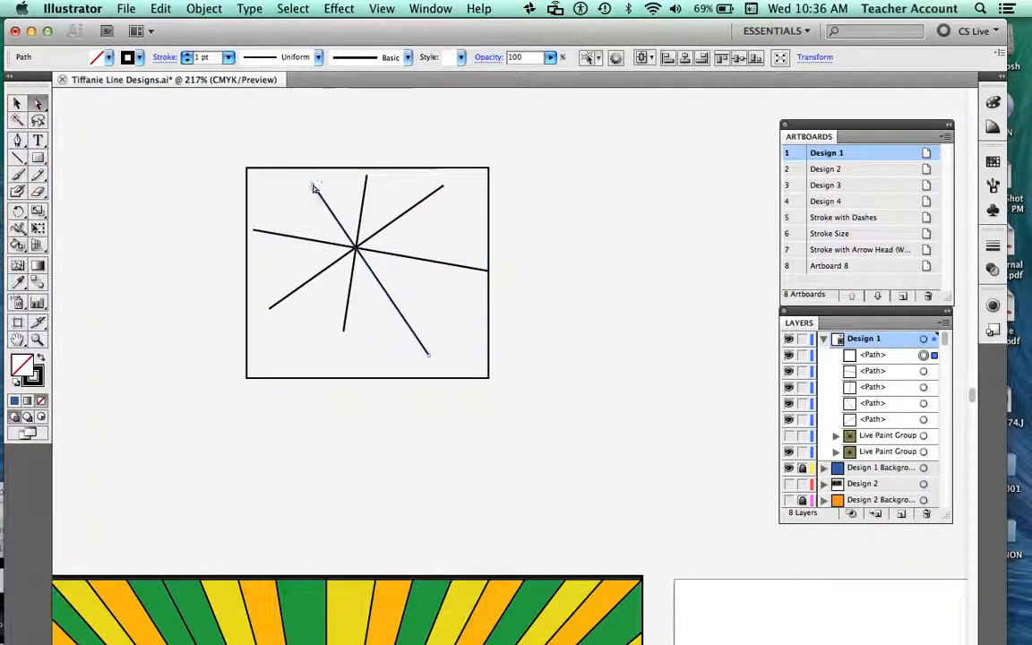
{"action": "left_click_drag", "start_coordinate": [315, 187], "coordinate": [300, 169]}
{"action": "left_click_drag", "start_coordinate": [431, 360], "coordinate": [454, 377]}
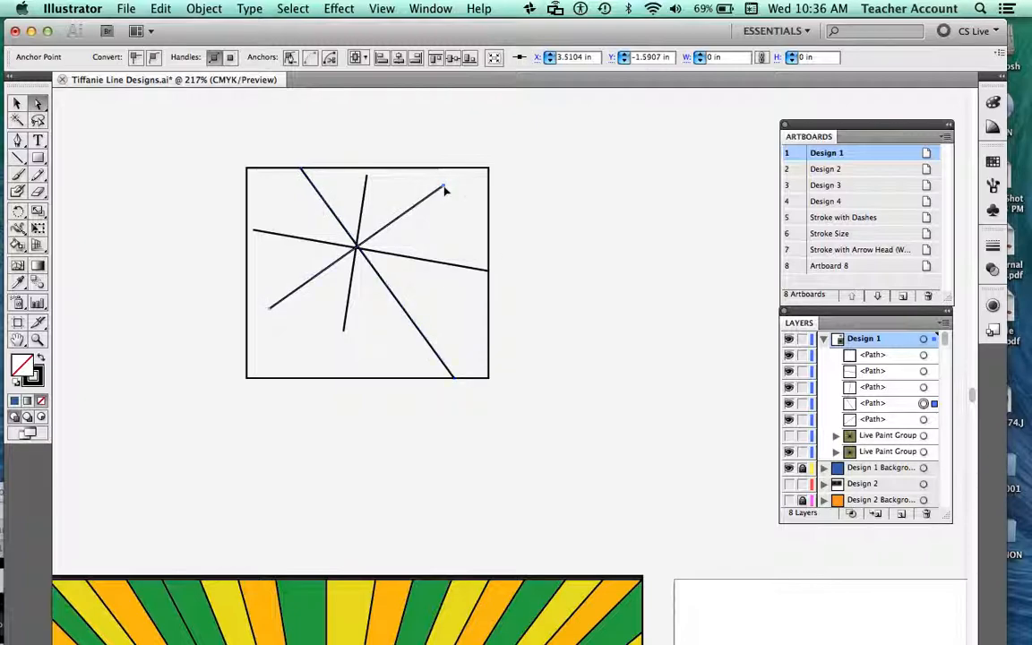
{"action": "left_click_drag", "start_coordinate": [470, 172], "coordinate": [469, 168]}
{"action": "left_click", "coordinate": [367, 178]}
{"action": "left_click_drag", "start_coordinate": [368, 174], "coordinate": [366, 168]}
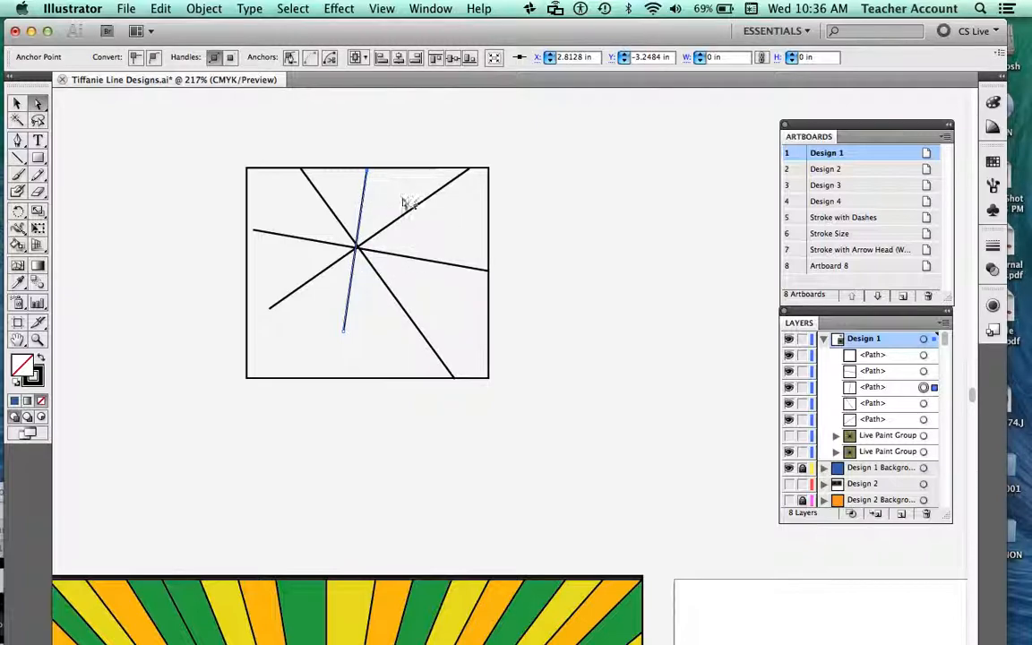
{"action": "left_click", "coordinate": [16, 102]}
{"action": "key", "text": "super+a"}
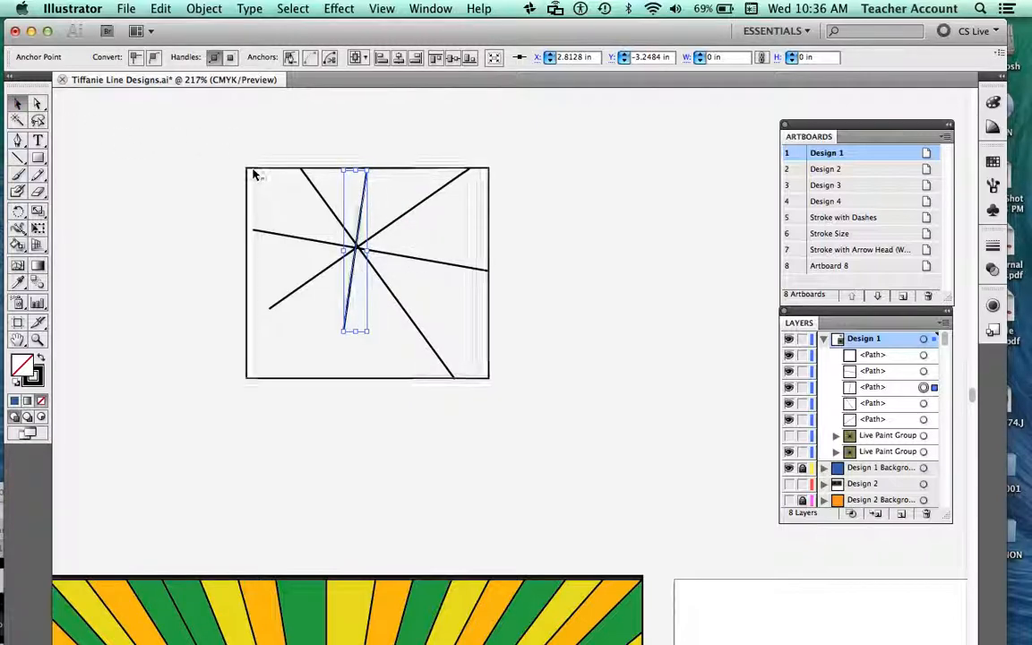
{"action": "left_click", "coordinate": [255, 173]}
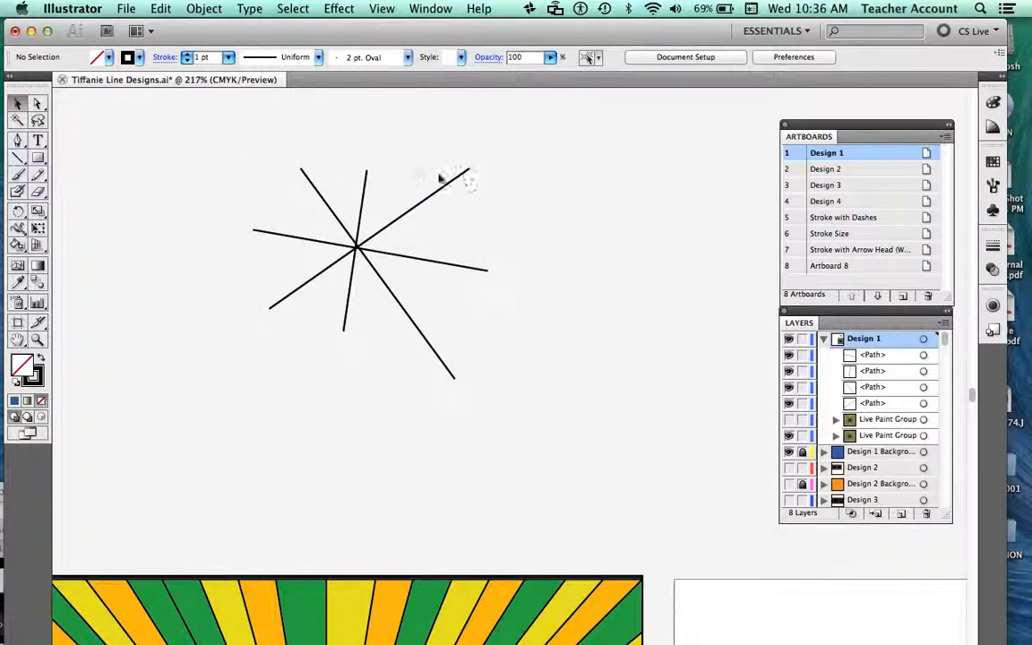
{"action": "key", "text": "super+z"}
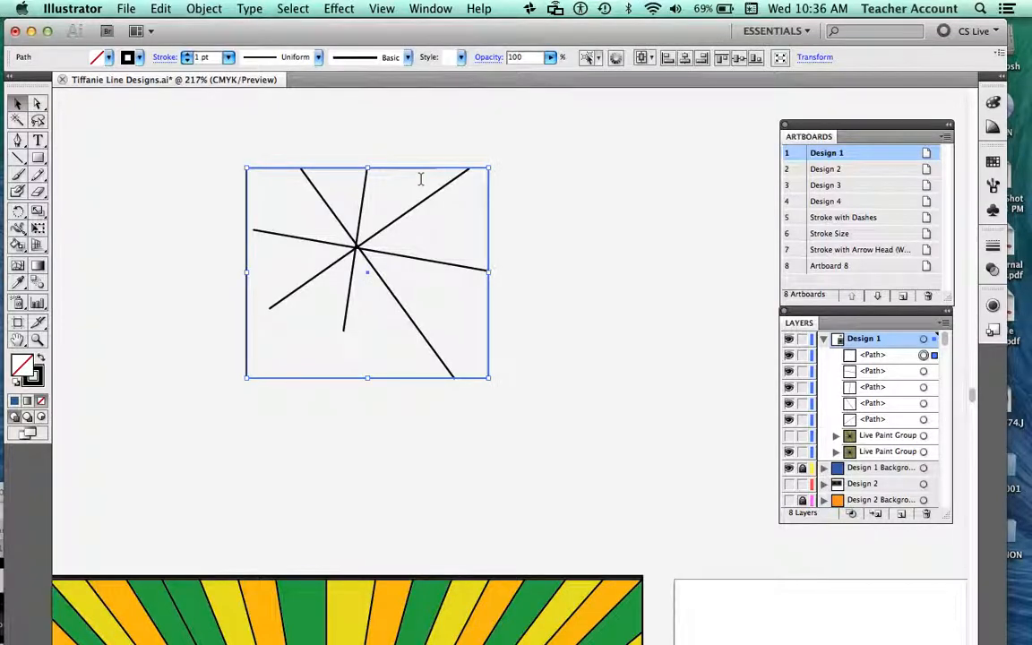
Extend the near-vertical line's lower end to the frame's bottom edge and the two remaining left-hand line ends to its left edge.
{"action": "left_click", "coordinate": [36, 105]}
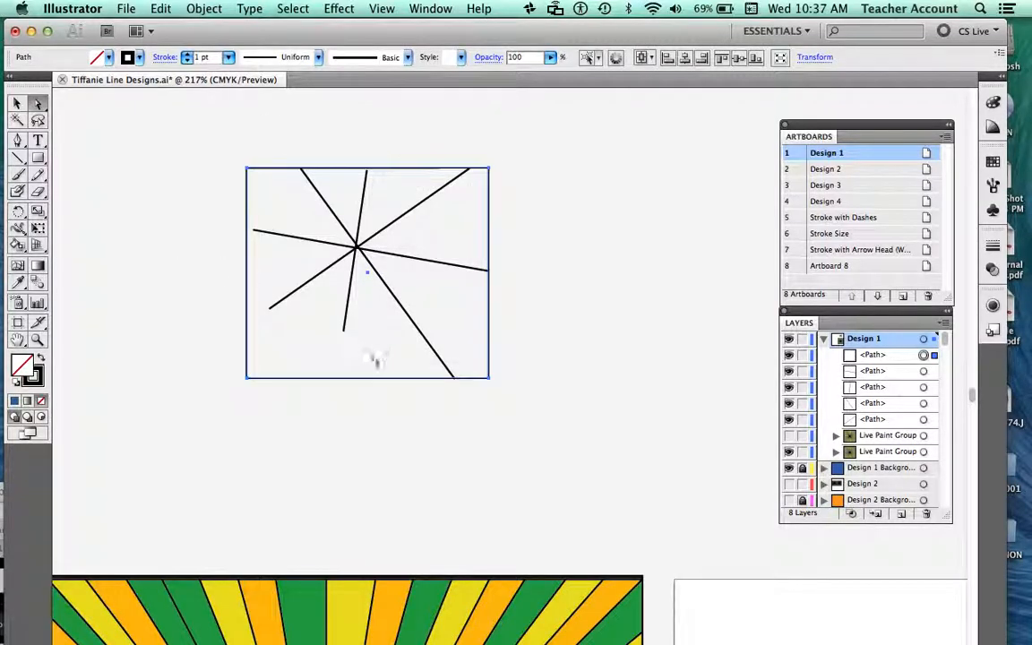
{"action": "left_click_drag", "start_coordinate": [344, 334], "coordinate": [340, 378]}
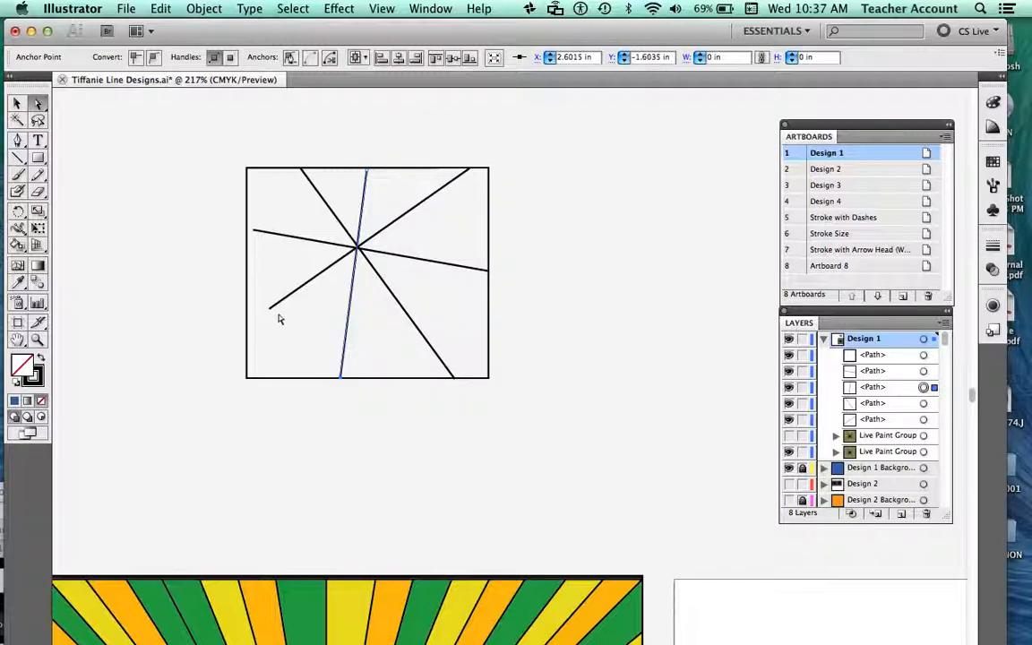
{"action": "left_click", "coordinate": [271, 311]}
{"action": "left_click_drag", "start_coordinate": [246, 326], "coordinate": [247, 325]}
{"action": "left_click_drag", "start_coordinate": [255, 230], "coordinate": [247, 229]}
Pull the near-vertical line's upper end back inside the frame, leaving a small gap below the top edge.
{"action": "left_click", "coordinate": [472, 175]}
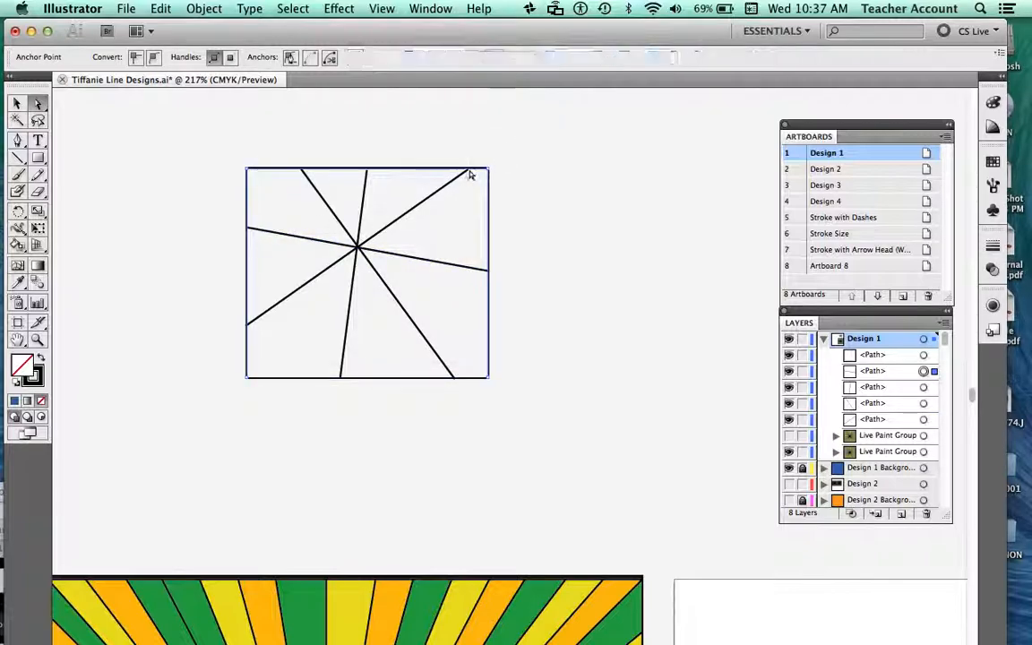
{"action": "left_click_drag", "start_coordinate": [368, 169], "coordinate": [370, 171]}
{"action": "left_click", "coordinate": [327, 122]}
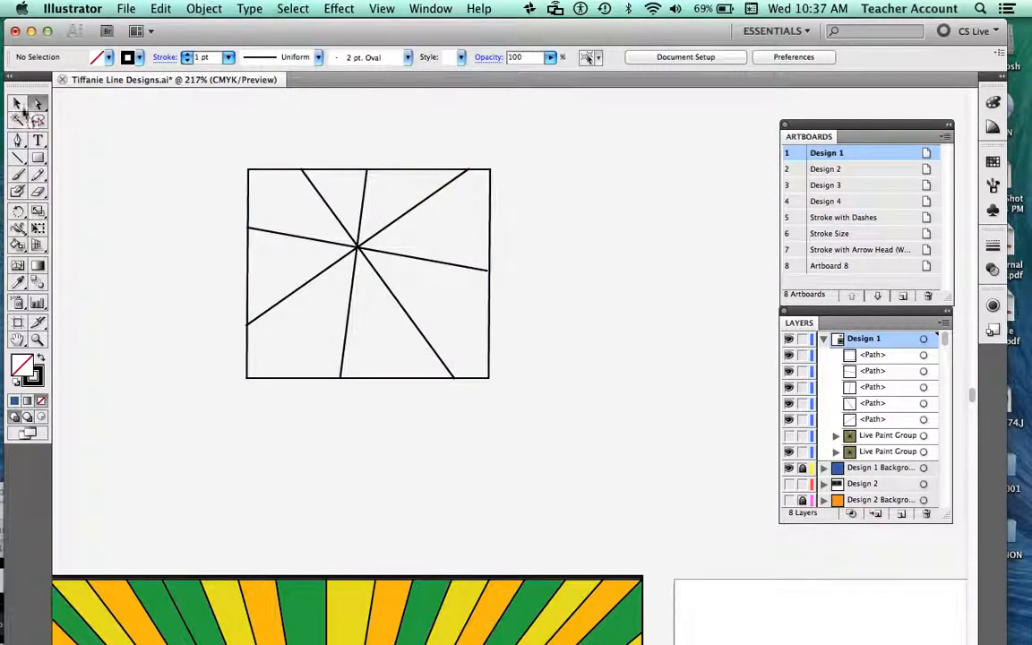
{"action": "left_click", "coordinate": [368, 172]}
{"action": "left_click", "coordinate": [367, 172]}
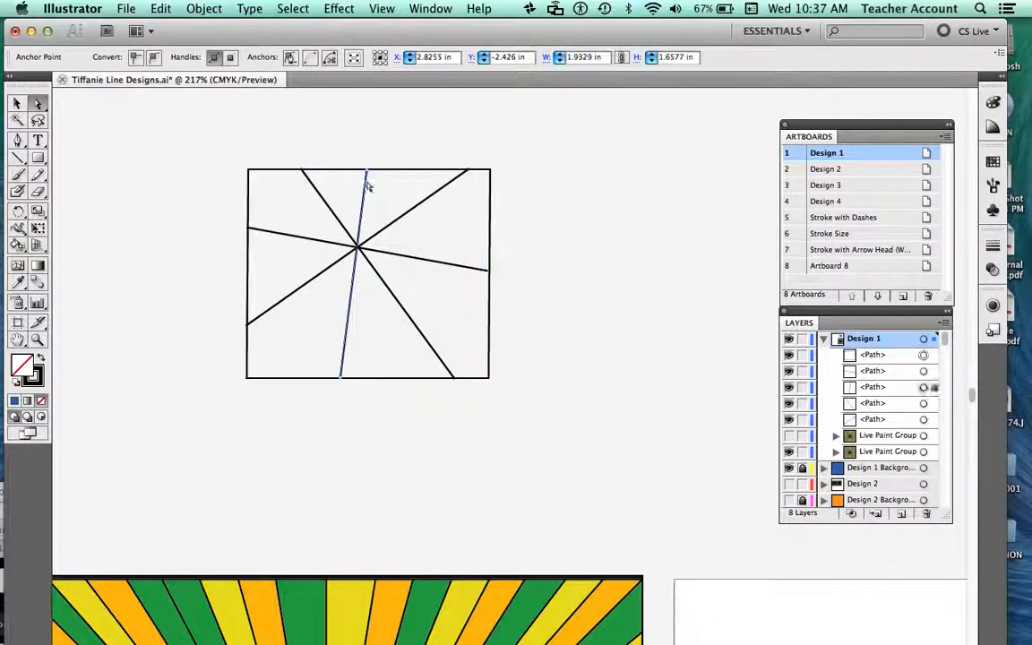
{"action": "left_click_drag", "start_coordinate": [367, 177], "coordinate": [367, 184]}
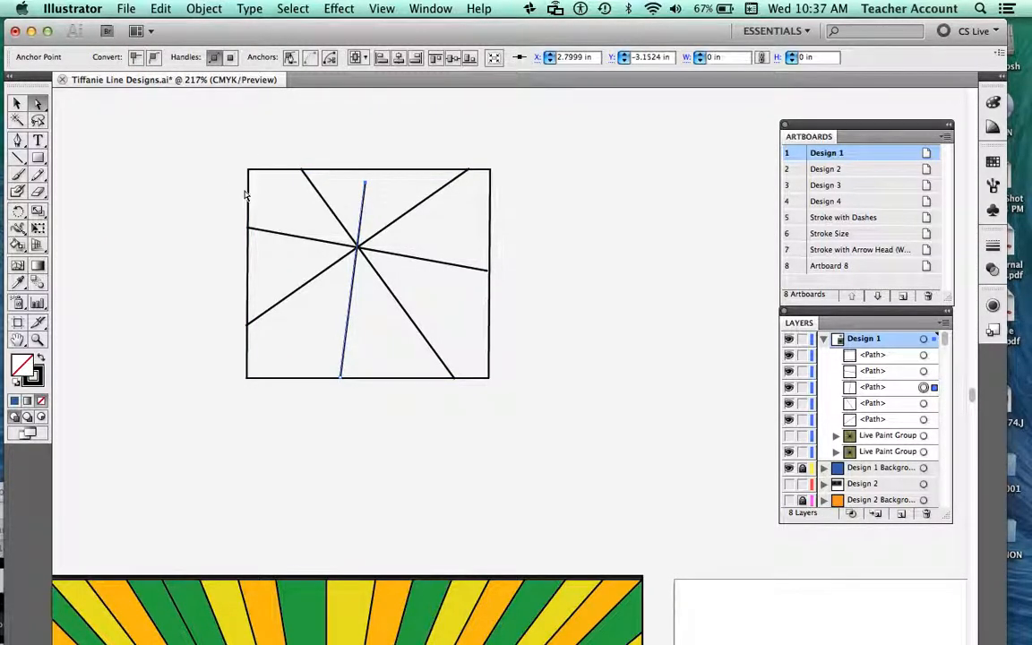
Convert the frame and all four crossing lines into one Live Paint group and deselect it.
{"action": "left_click", "coordinate": [17, 104]}
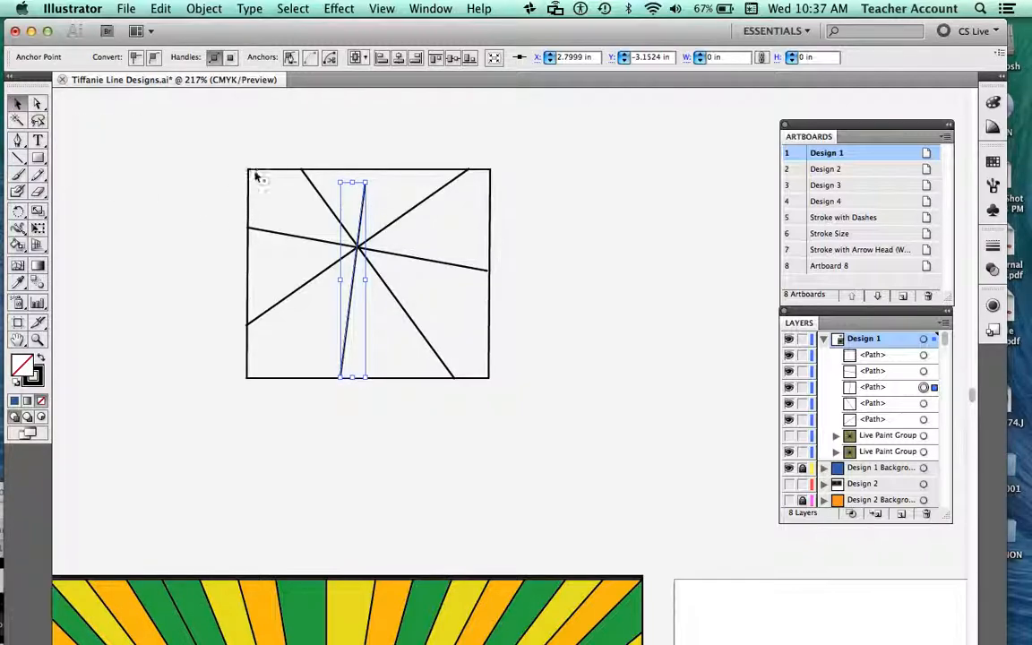
{"action": "mouse_move", "coordinate": [228, 150]}
{"action": "left_mouse_down"}
{"action": "mouse_move", "coordinate": [491, 452]}
{"action": "mouse_move", "coordinate": [521, 445]}
{"action": "left_mouse_up"}
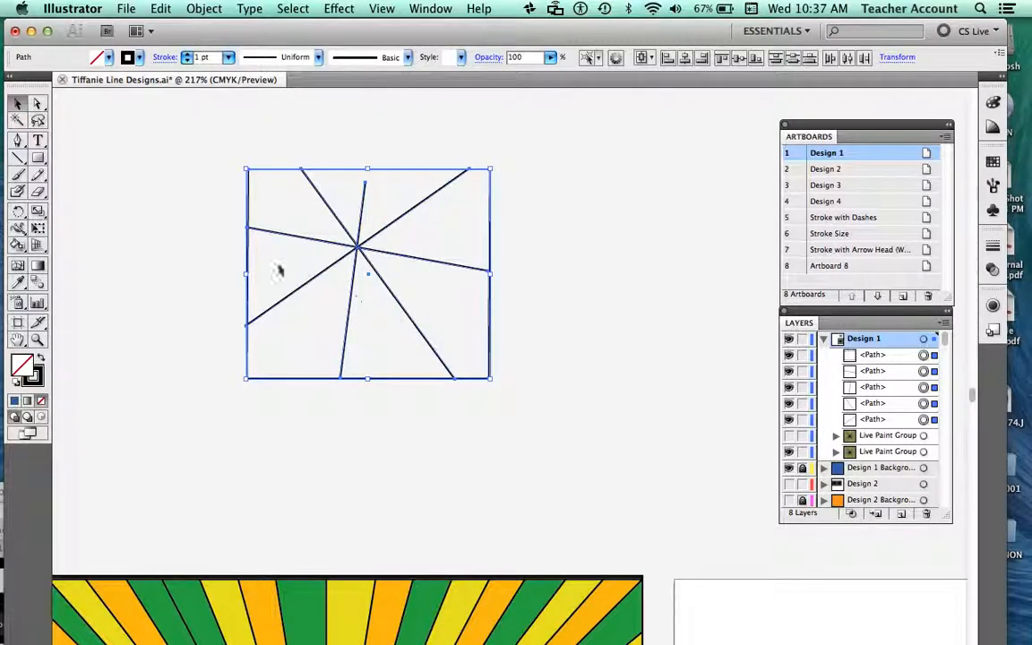
{"action": "left_click", "coordinate": [15, 246]}
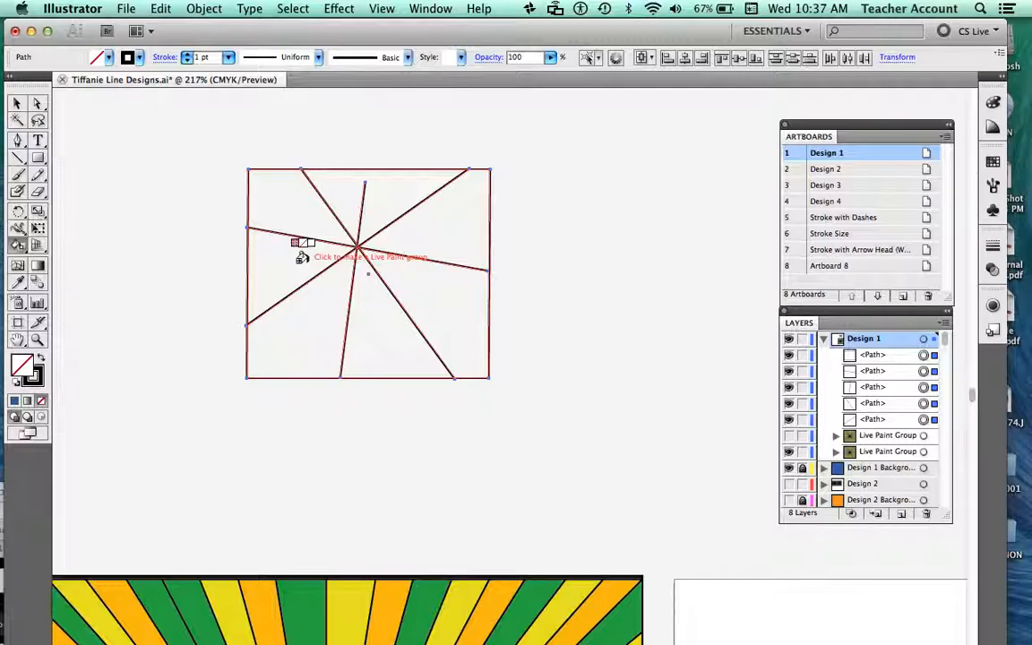
{"action": "left_click", "coordinate": [302, 257]}
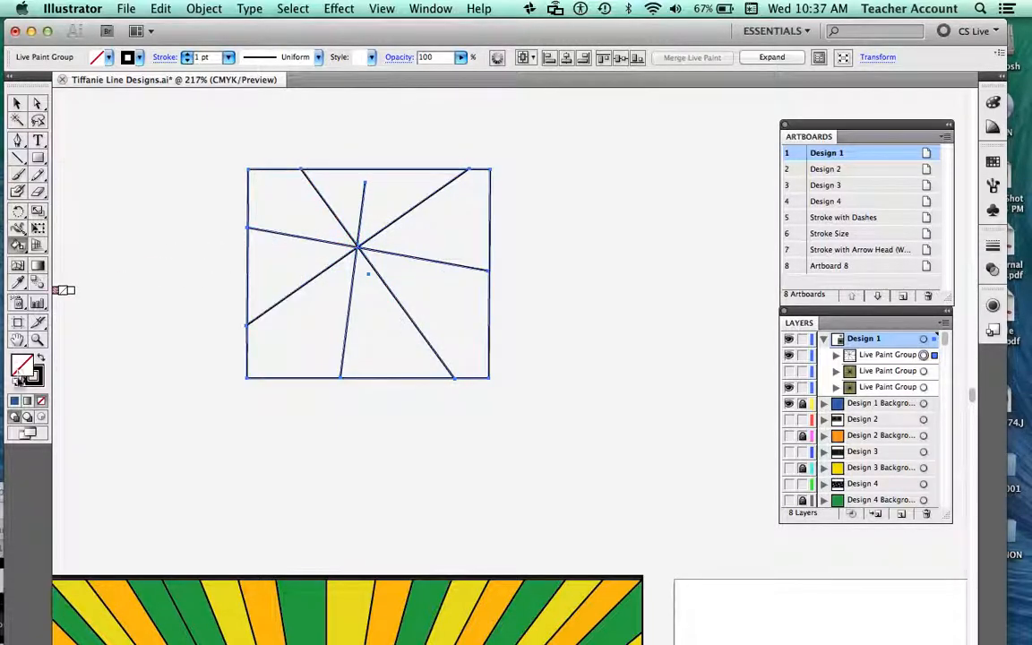
{"action": "left_click", "coordinate": [136, 285], "text": "super"}
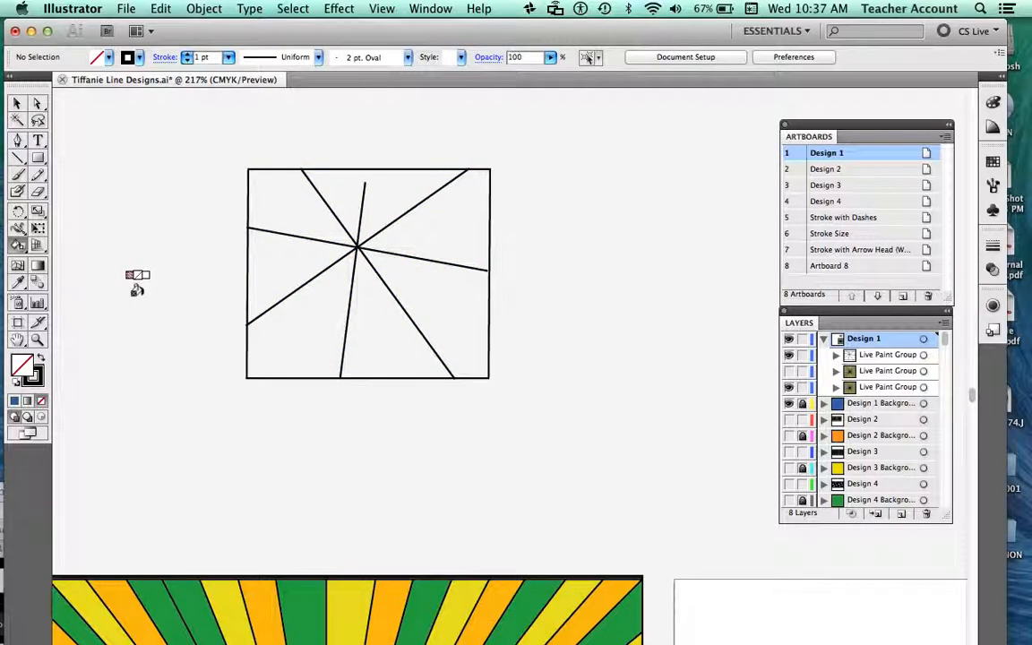
Fill the left, bottom and right wedges of the Live Paint group with blue (C 83.03, M 62.68, Y 0, K 0).
{"action": "left_click", "coordinate": [15, 401]}
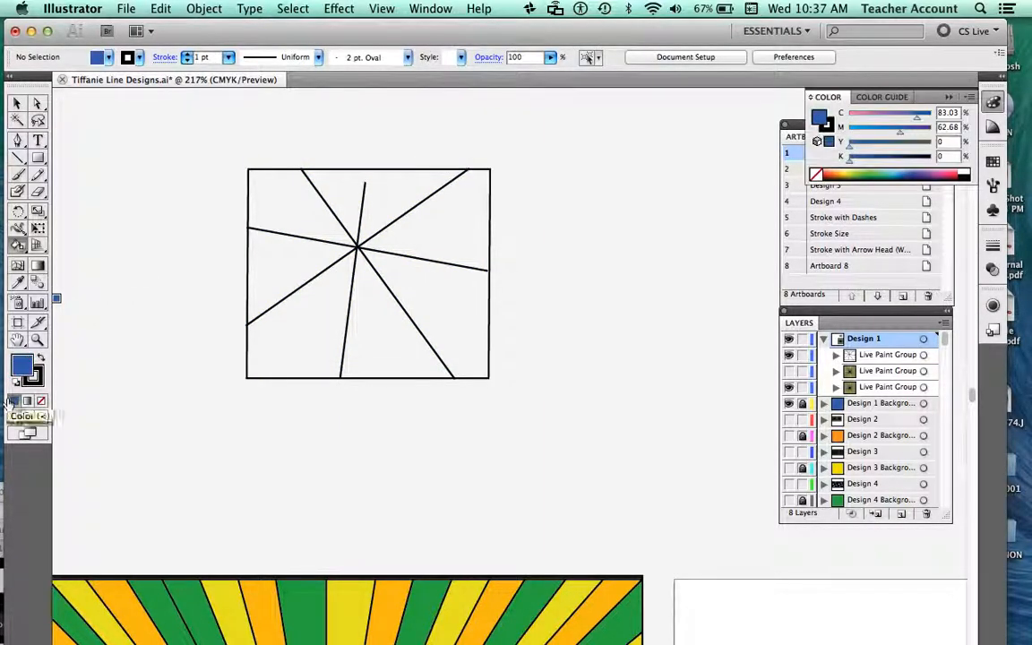
{"action": "left_click", "coordinate": [294, 259]}
{"action": "left_click", "coordinate": [364, 334]}
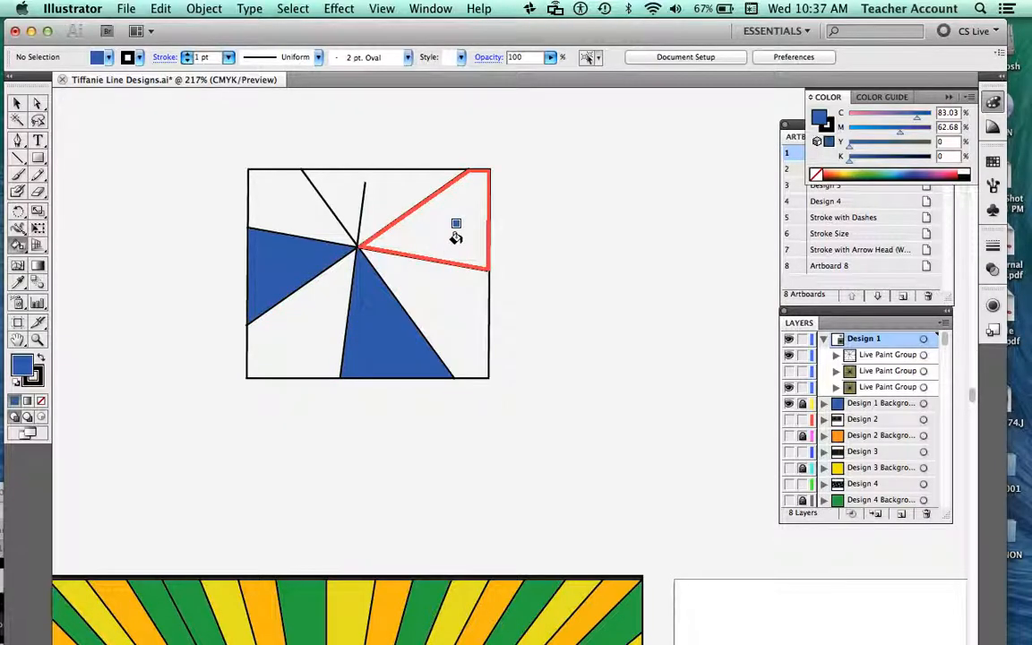
{"action": "left_click", "coordinate": [456, 231]}
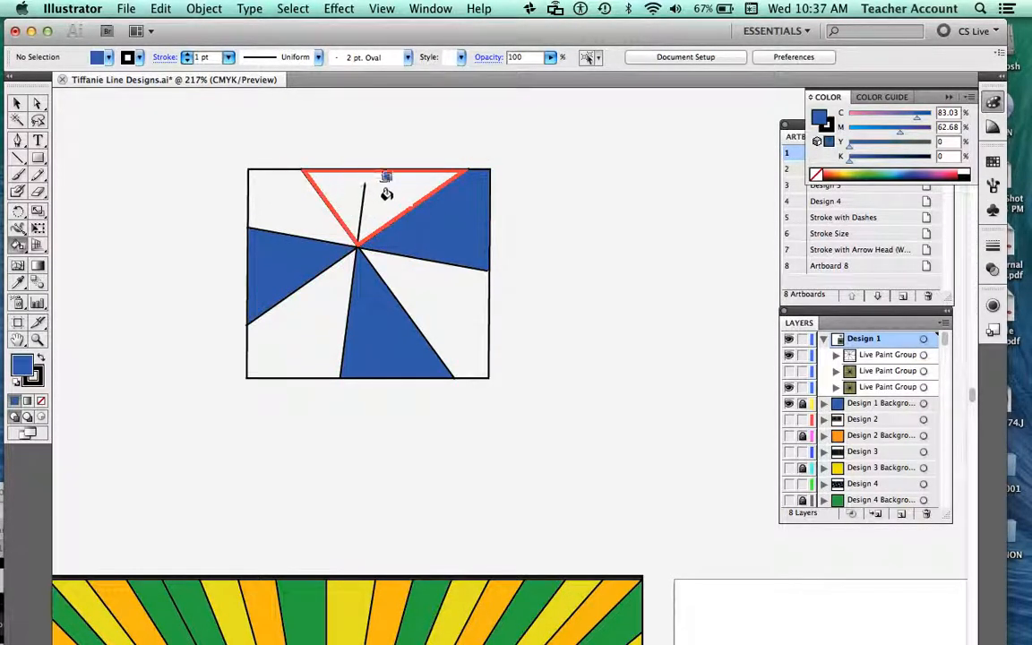
Extend the near-vertical line's upper end to the frame's top edge and fill the closed wedge left of it with blue.
{"action": "left_click", "coordinate": [39, 107]}
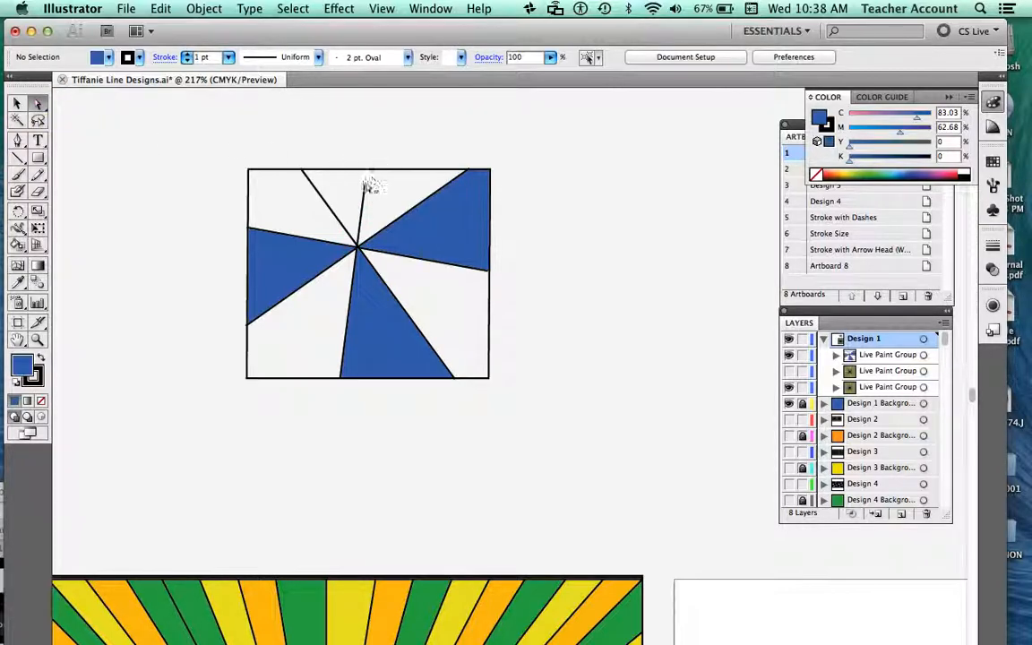
{"action": "left_click_drag", "start_coordinate": [366, 189], "coordinate": [368, 169]}
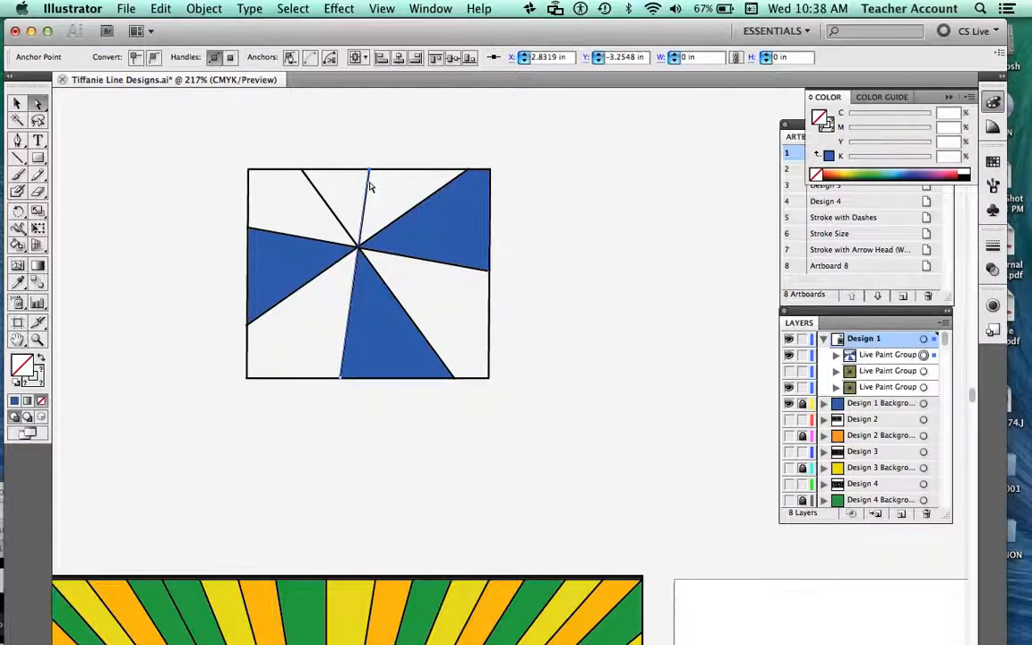
{"action": "left_click", "coordinate": [18, 244]}
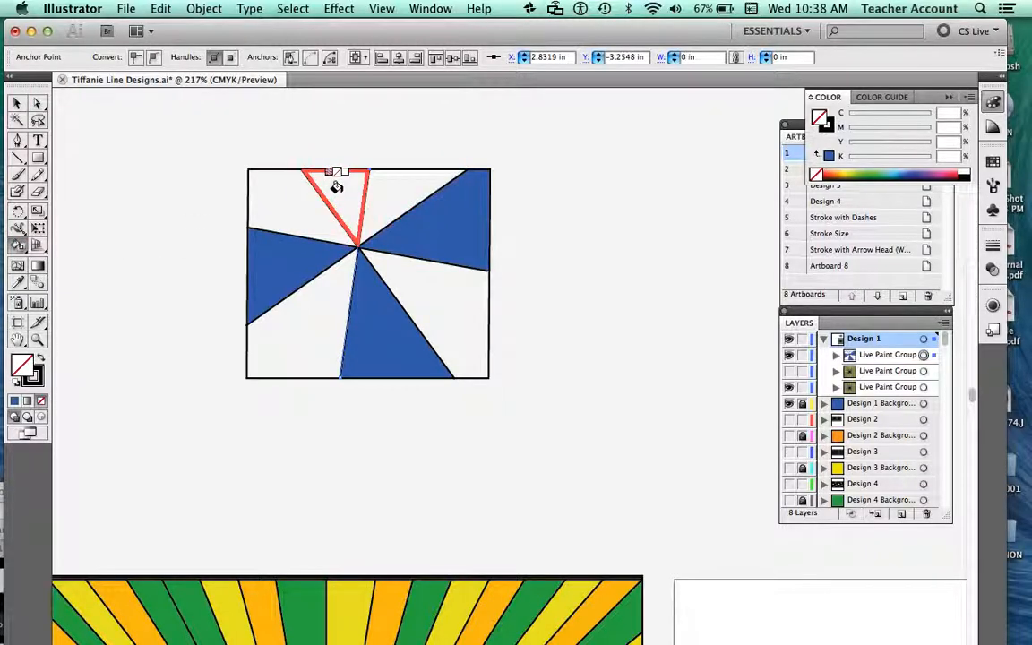
{"action": "left_click", "coordinate": [15, 401]}
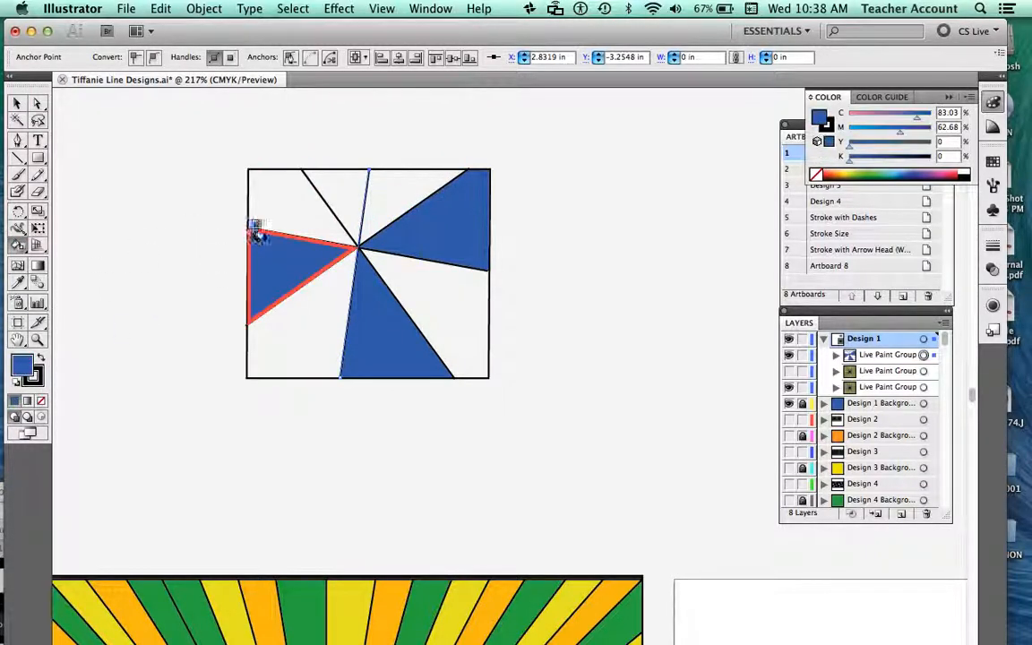
{"action": "left_click", "coordinate": [339, 197]}
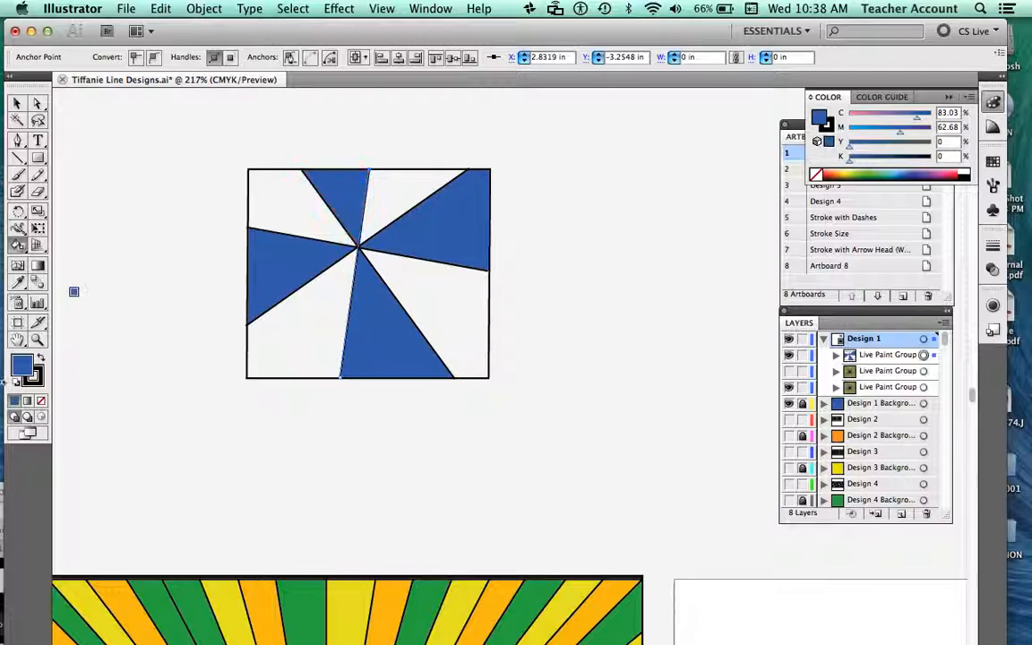
Set the fill to yellow (C 12.3, M 0, Y 98.22, K 0) and fill the four remaining white wedges.
{"action": "double_click", "coordinate": [21, 365]}
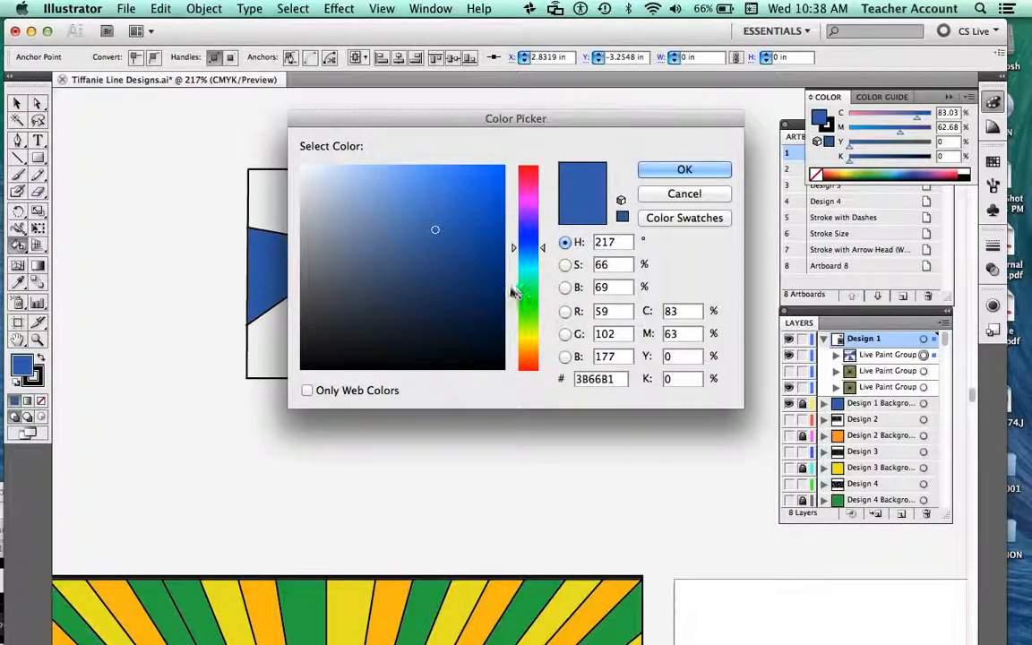
{"action": "left_click", "coordinate": [528, 336]}
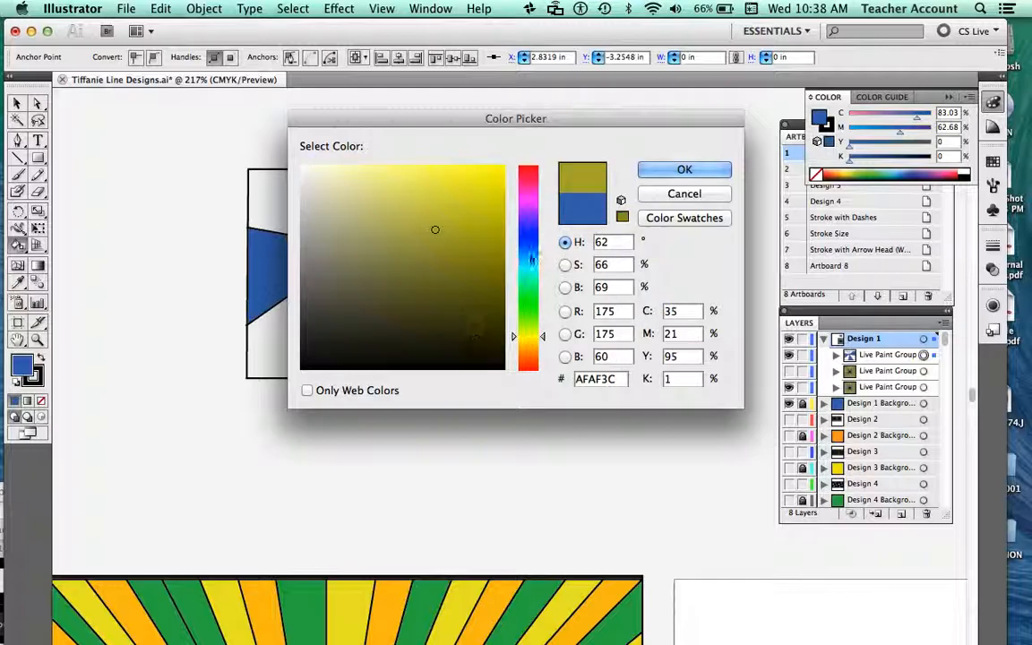
{"action": "left_click", "coordinate": [494, 181]}
{"action": "left_click", "coordinate": [708, 169]}
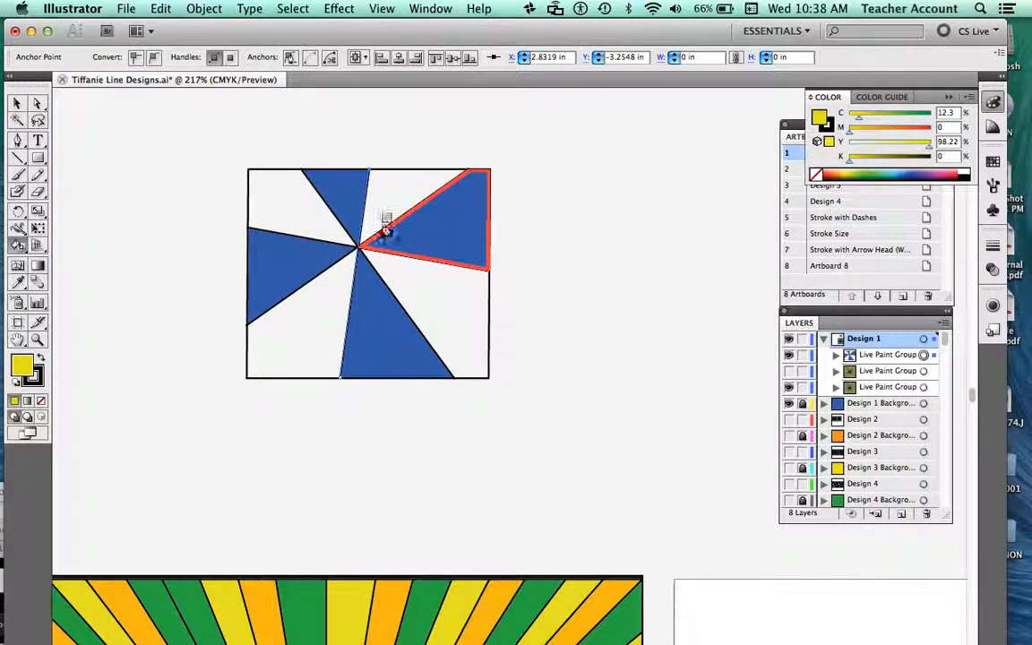
{"action": "left_click", "coordinate": [392, 204]}
{"action": "left_click", "coordinate": [449, 292]}
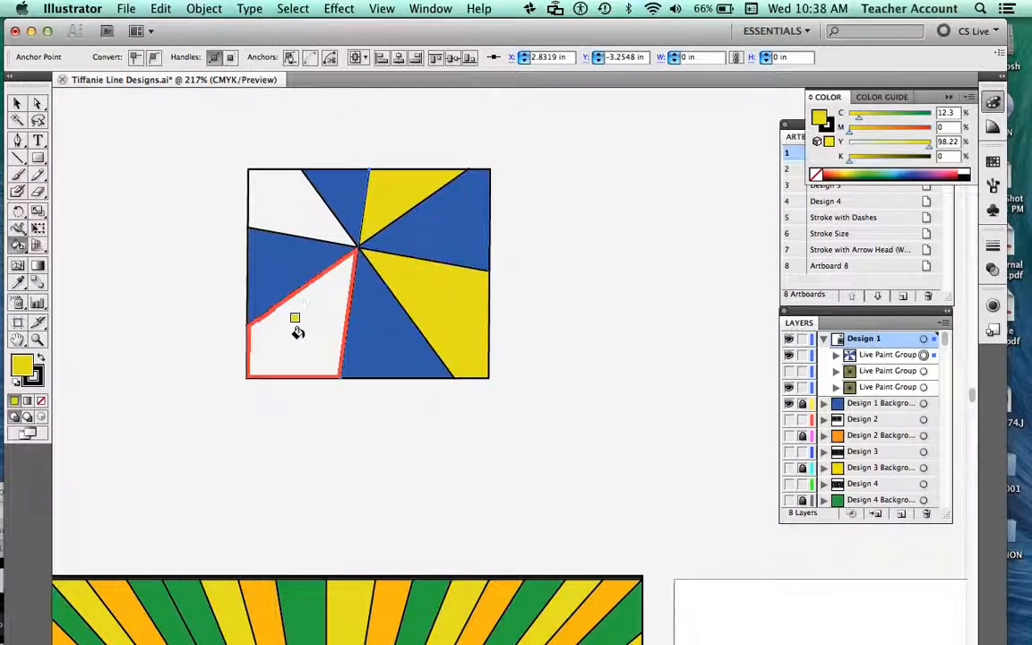
{"action": "left_click", "coordinate": [269, 301]}
{"action": "left_click", "coordinate": [269, 188]}
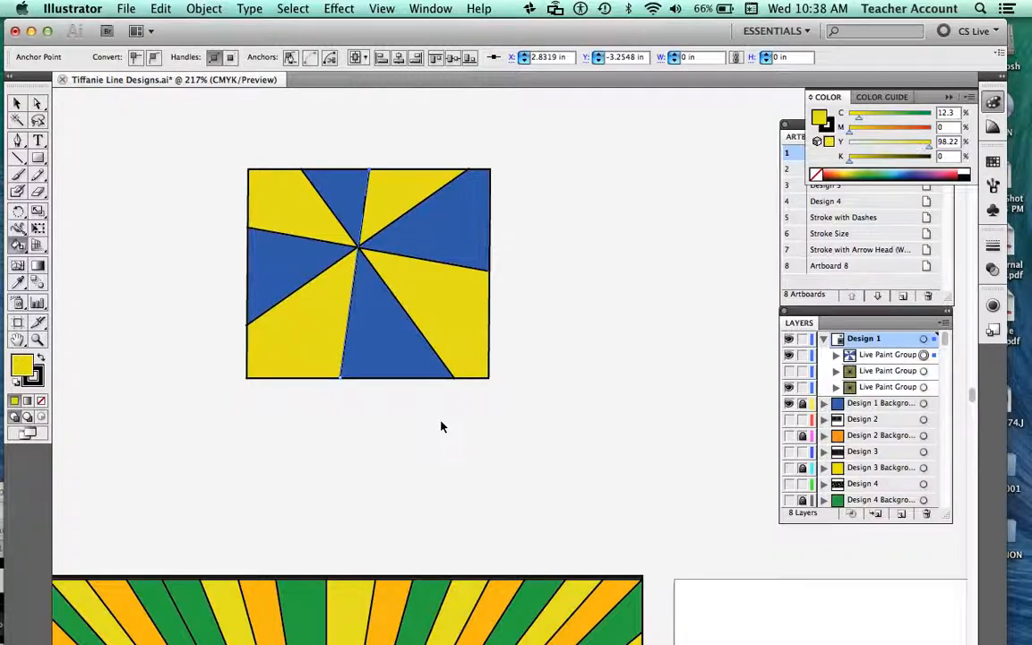
Collapse the Design 1 layer, then make the Design 2 layer visible with its contents expanded.
{"action": "key", "text": "super+minus"}
{"action": "key", "text": "super+minus"}
{"action": "key", "text": "super+minus"}
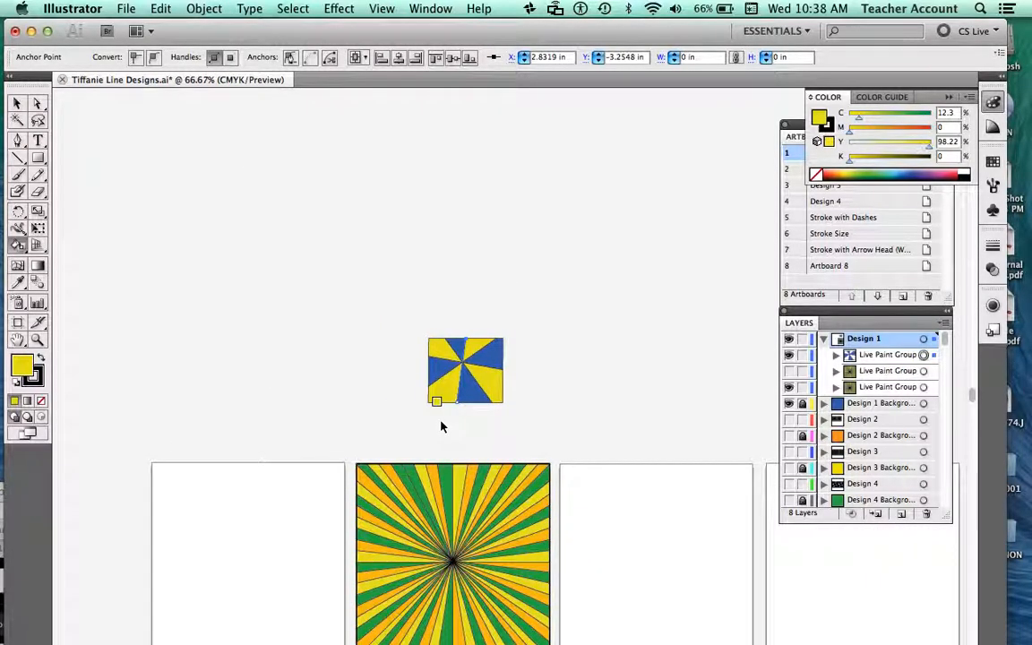
{"action": "scroll", "coordinate": [488, 432], "scroll_direction": "left", "scroll_amount": 2}
{"action": "scroll", "coordinate": [486, 428], "scroll_direction": "up", "scroll_amount": 3}
{"action": "scroll", "coordinate": [485, 437], "scroll_direction": "down", "scroll_amount": 10}
{"action": "scroll", "coordinate": [485, 436], "scroll_direction": "left", "scroll_amount": 1}
{"action": "scroll", "coordinate": [485, 436], "scroll_direction": "right", "scroll_amount": 4}
{"action": "scroll", "coordinate": [483, 437], "scroll_direction": "up", "scroll_amount": 3}
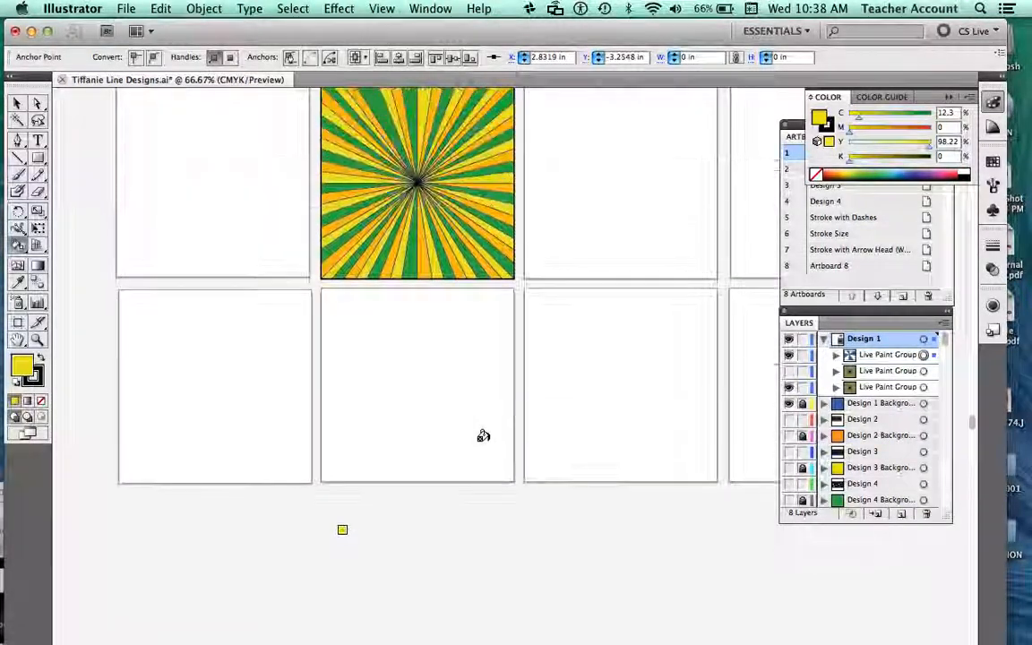
{"action": "scroll", "coordinate": [484, 436], "scroll_direction": "up", "scroll_amount": 2}
{"action": "left_click", "coordinate": [823, 341]}
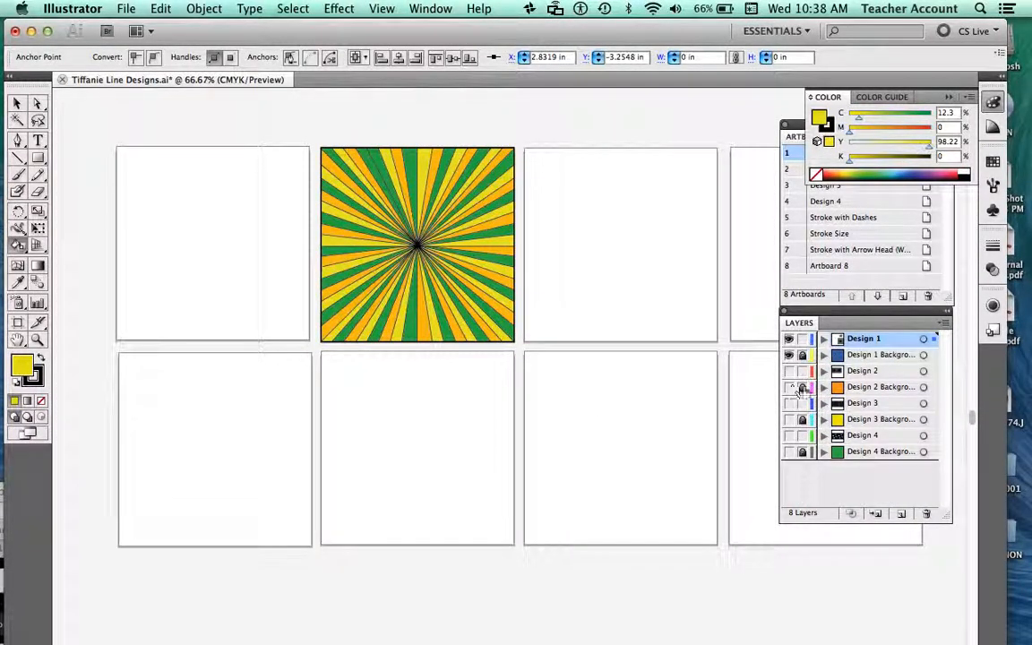
{"action": "left_click", "coordinate": [789, 371]}
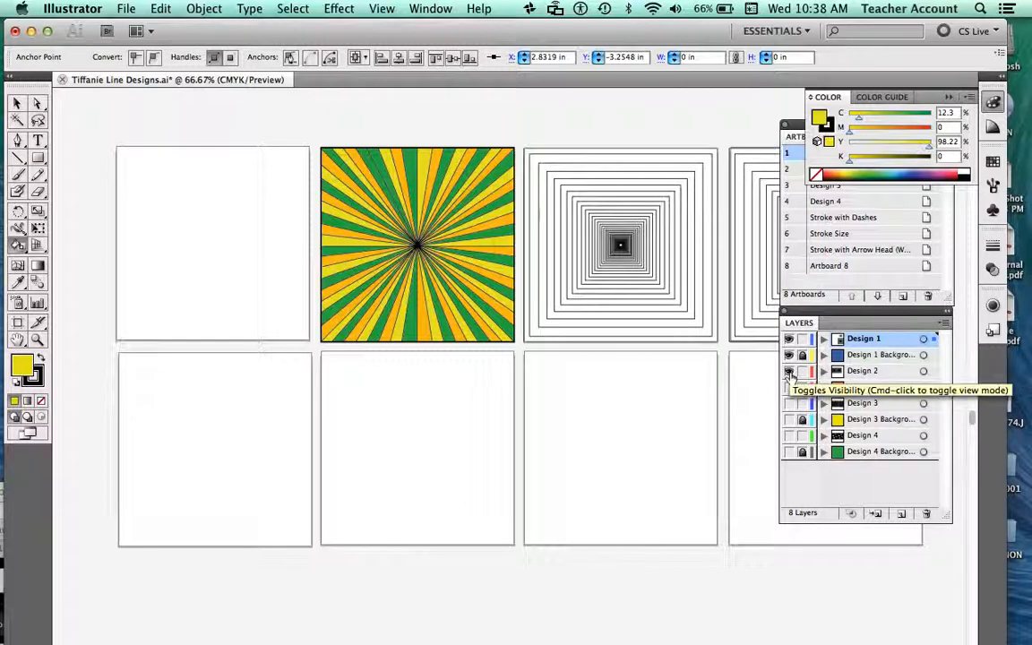
{"action": "left_click", "coordinate": [821, 370]}
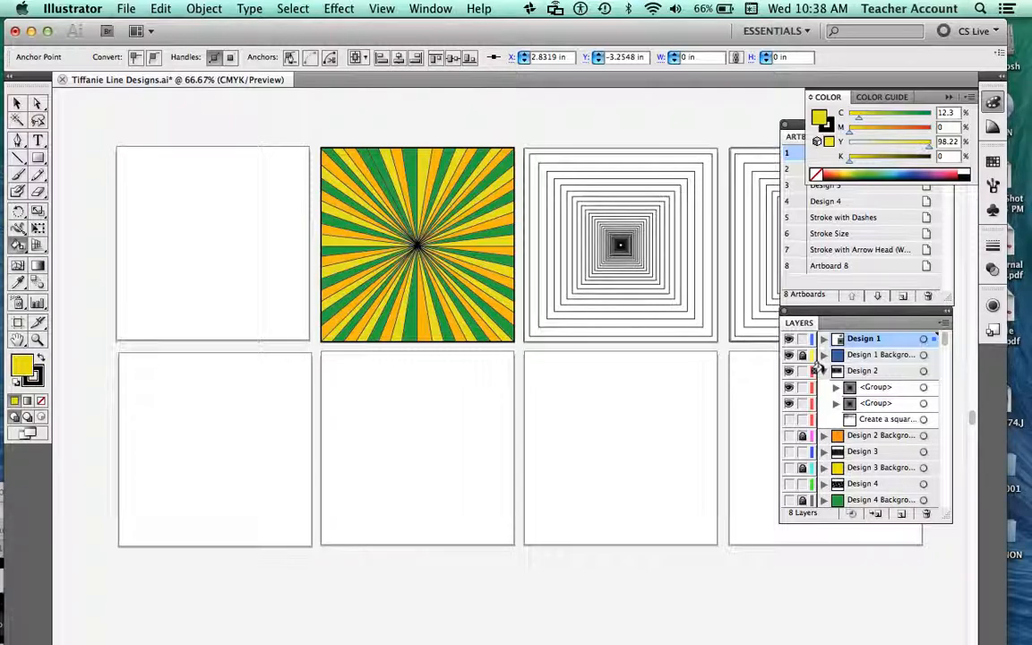
Collapse the Design 2 layer and make the Design 3 and Design 4 layers visible.
{"action": "left_click", "coordinate": [824, 371]}
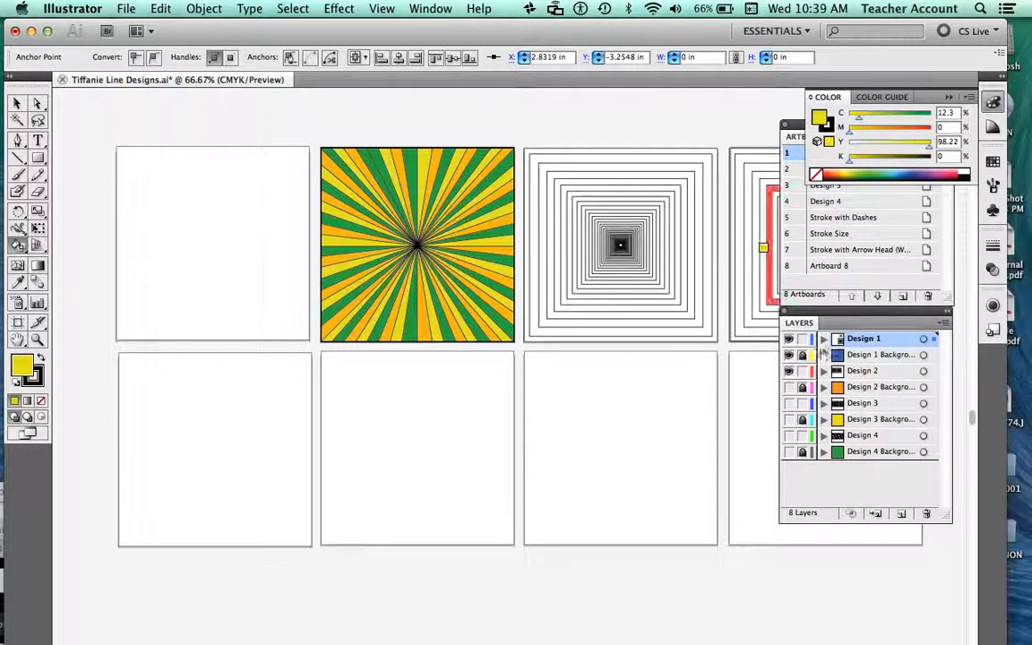
{"action": "left_click", "coordinate": [789, 403]}
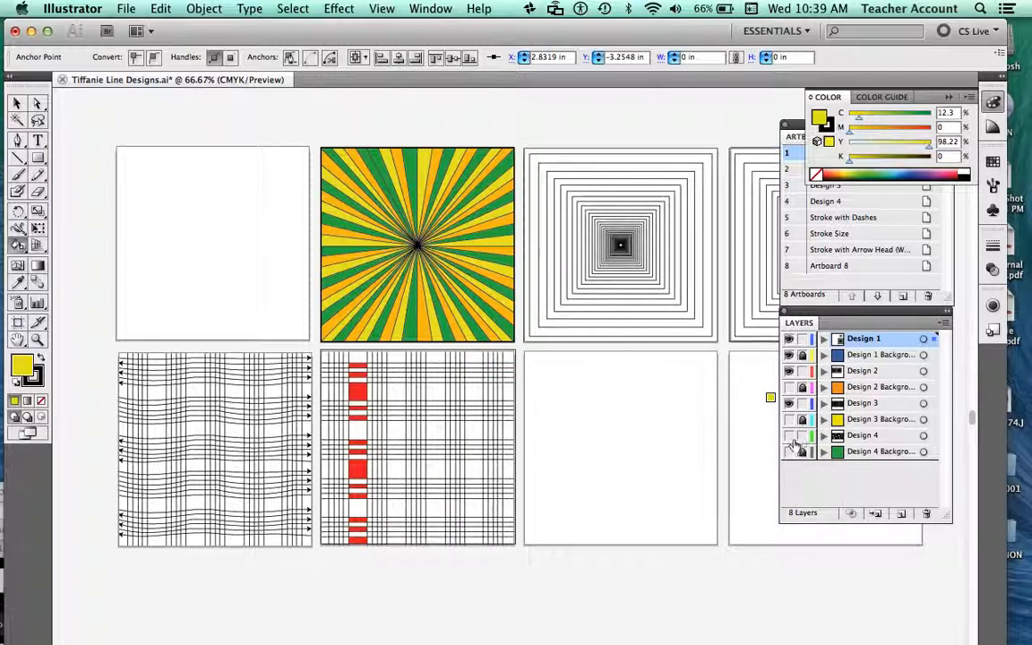
{"action": "left_click", "coordinate": [790, 438]}
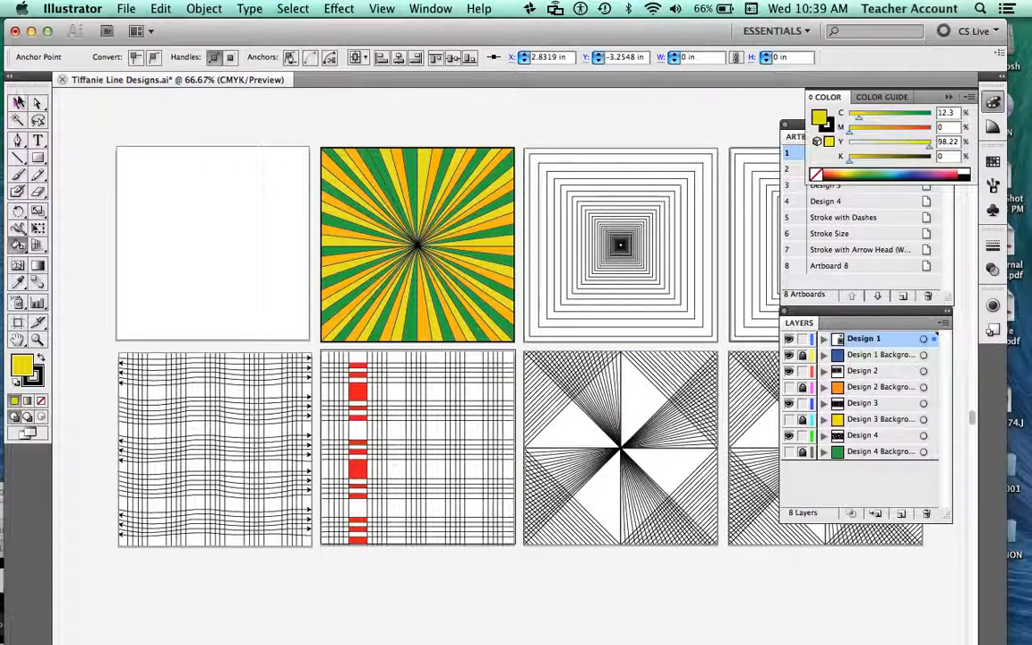
Convert the pinwheel line group on the Design 4 artboard into a Live Paint group without a fill, and deselect it.
{"action": "left_click", "coordinate": [18, 102]}
{"action": "left_click", "coordinate": [618, 382]}
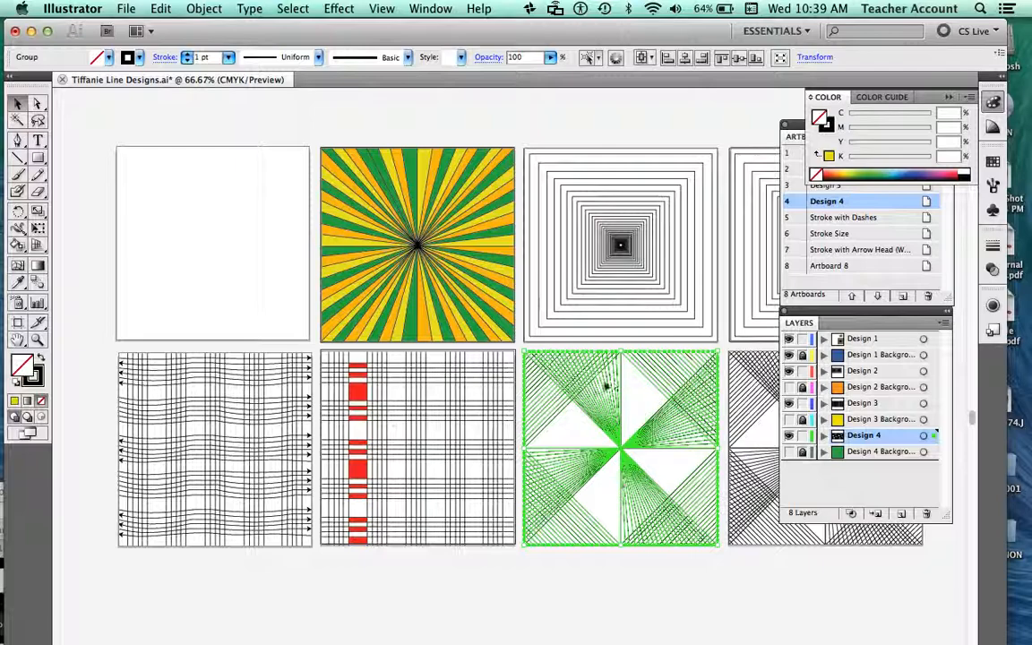
{"action": "left_click", "coordinate": [18, 244]}
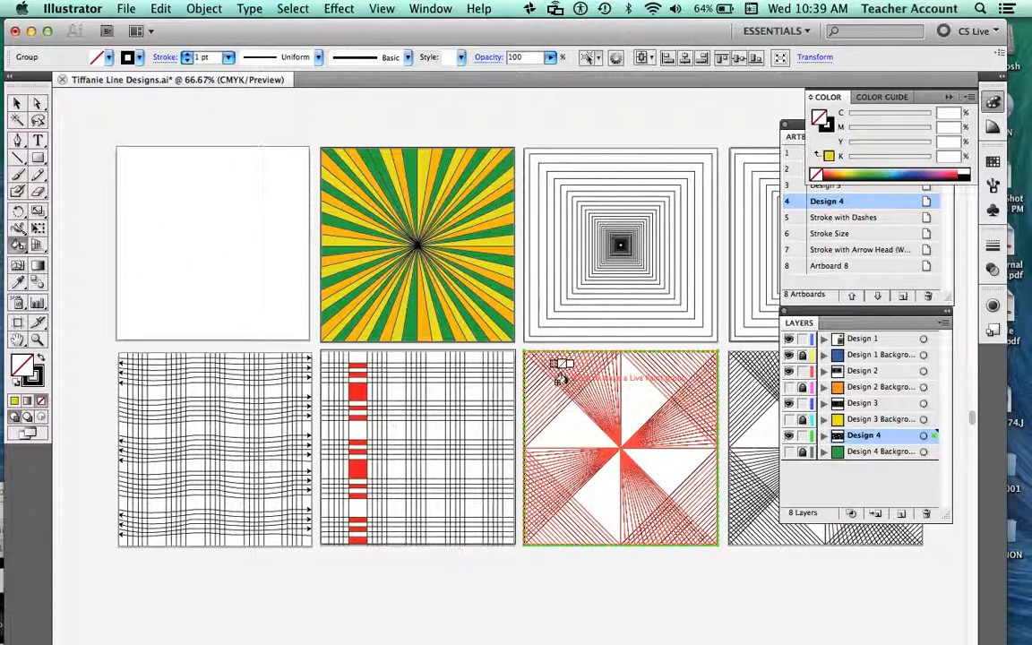
{"action": "key", "text": "v"}
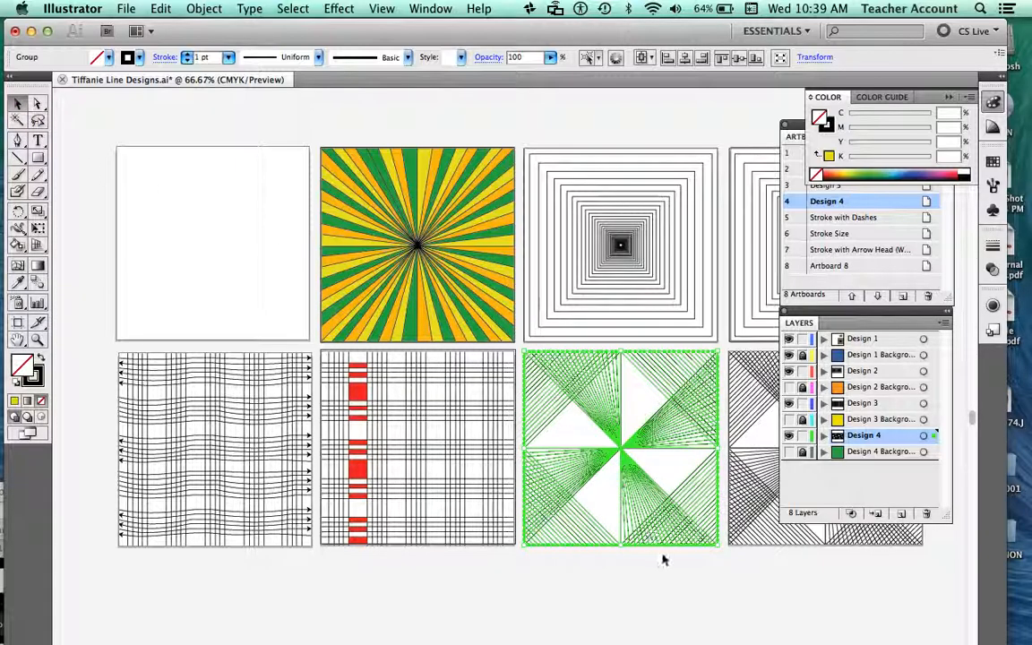
{"action": "left_click", "coordinate": [668, 552]}
{"action": "left_click", "coordinate": [615, 433]}
{"action": "left_click", "coordinate": [17, 245]}
{"action": "left_click", "coordinate": [576, 362]}
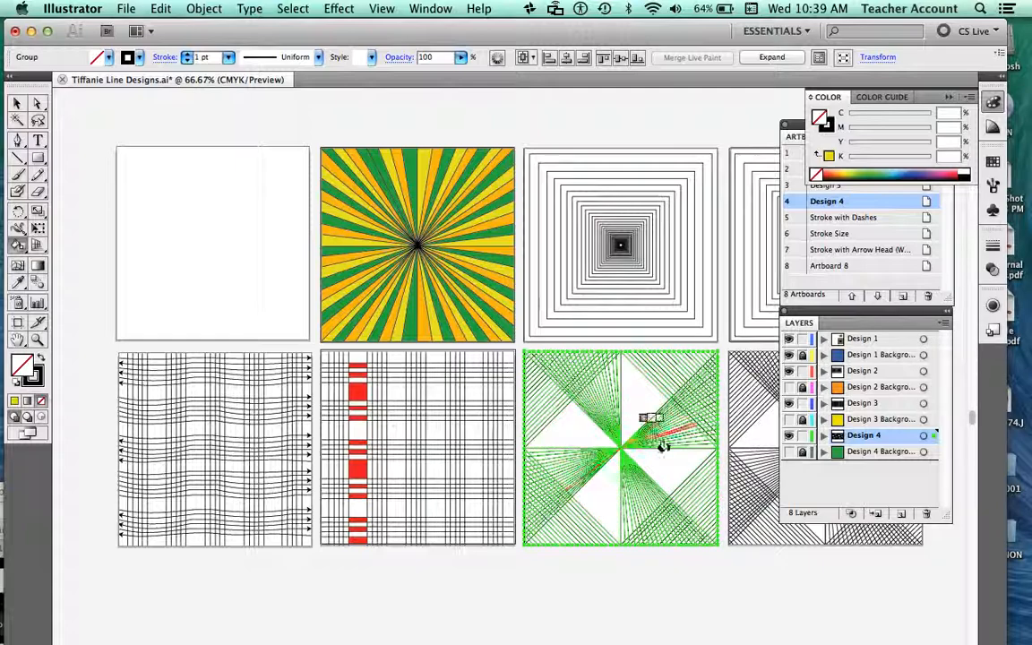
{"action": "key", "text": "v"}
{"action": "left_click", "coordinate": [392, 135]}
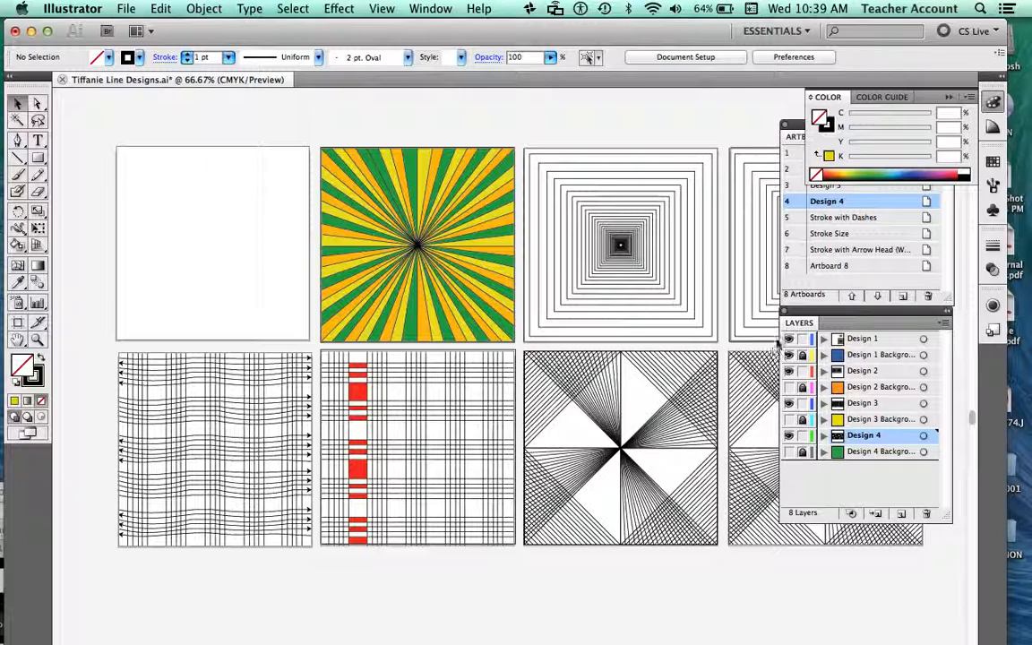
Hide the Design 2, Design 3 and Design 4 layers and delete the blue-and-yellow Live Paint sample above the artboards.
{"action": "left_click_drag", "start_coordinate": [790, 385], "coordinate": [790, 452]}
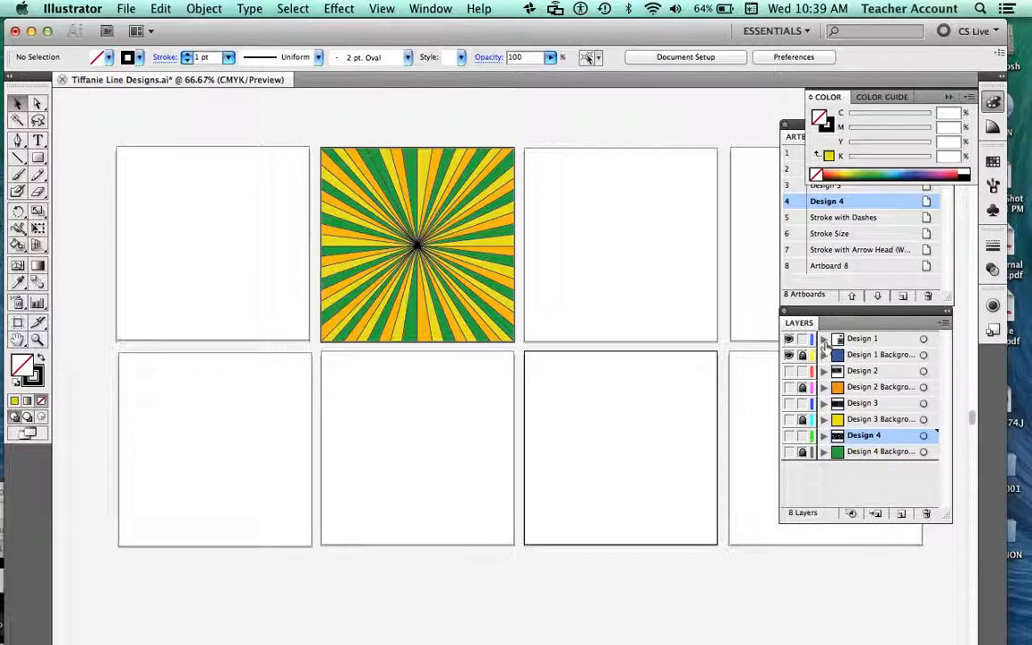
{"action": "left_click", "coordinate": [823, 339]}
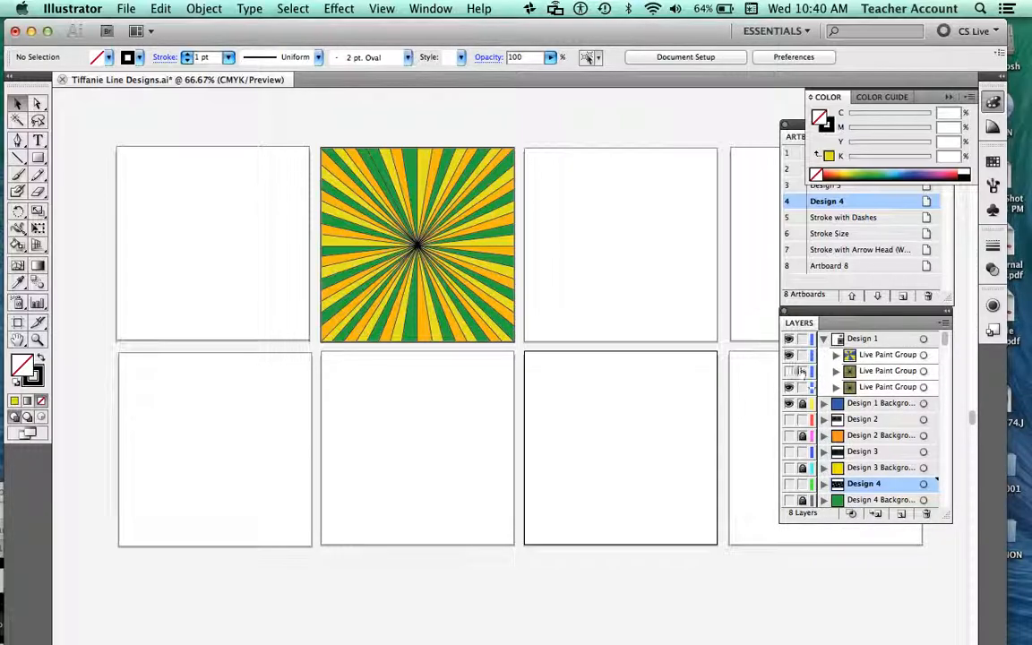
{"action": "scroll", "coordinate": [520, 213], "scroll_direction": "up", "scroll_amount": 3}
{"action": "left_click", "coordinate": [456, 177]}
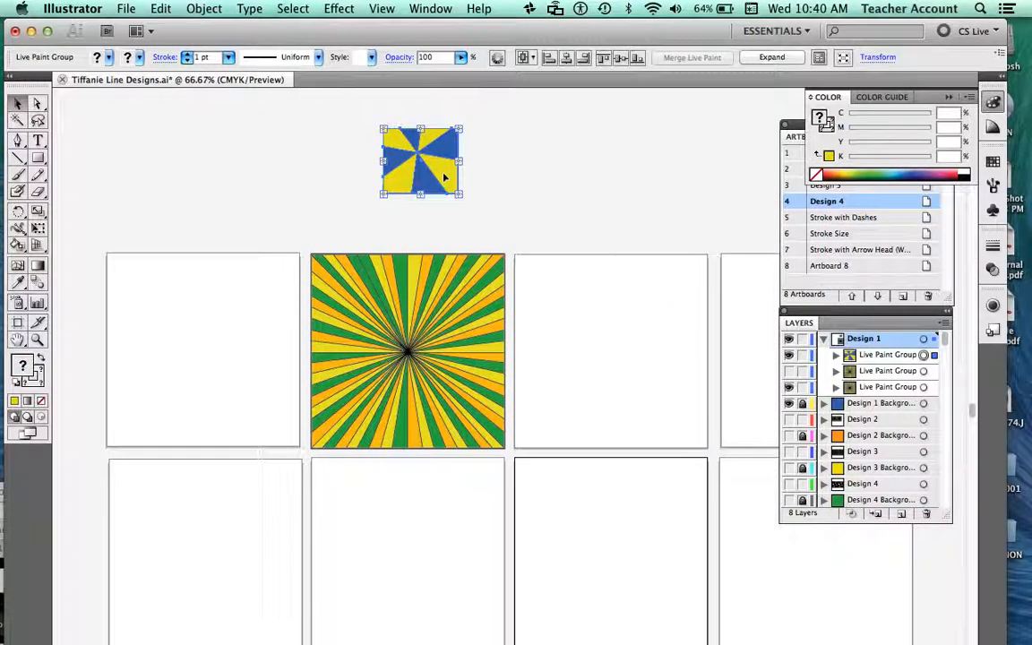
{"action": "key", "text": "Delete"}
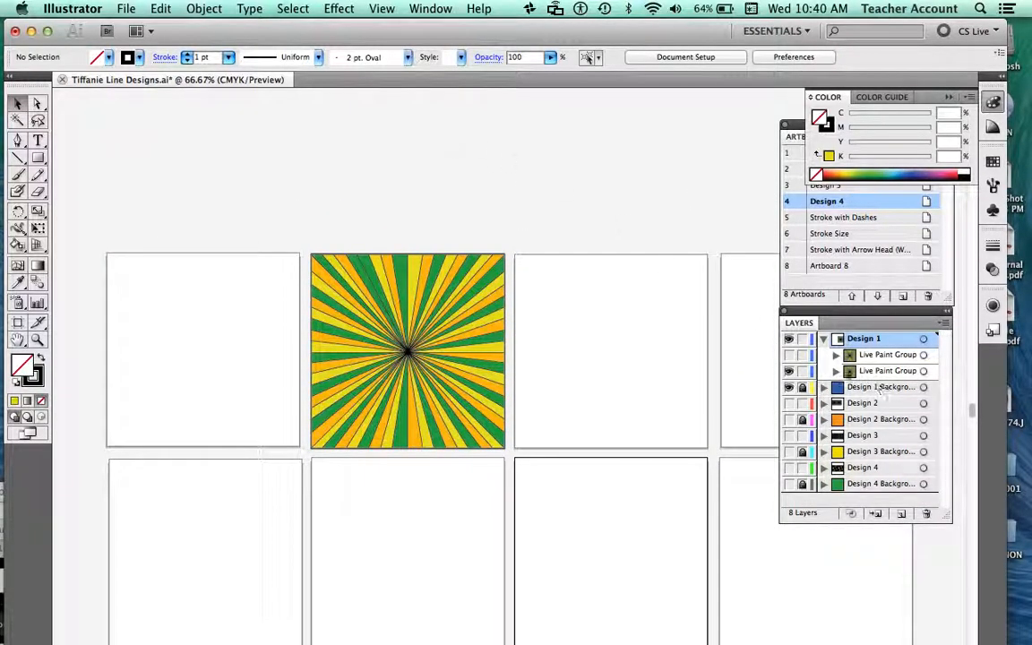
Show the hidden dashed Live Paint group in the Design 1 layer and move it below the other Live Paint group.
{"action": "left_click", "coordinate": [789, 355]}
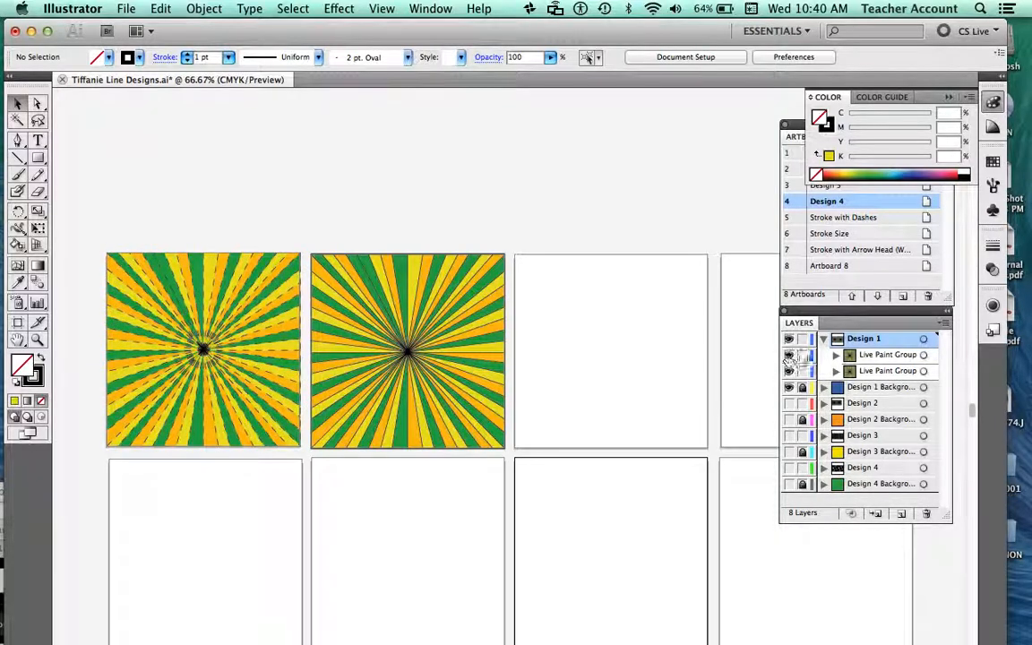
{"action": "left_click_drag", "start_coordinate": [867, 359], "coordinate": [866, 383]}
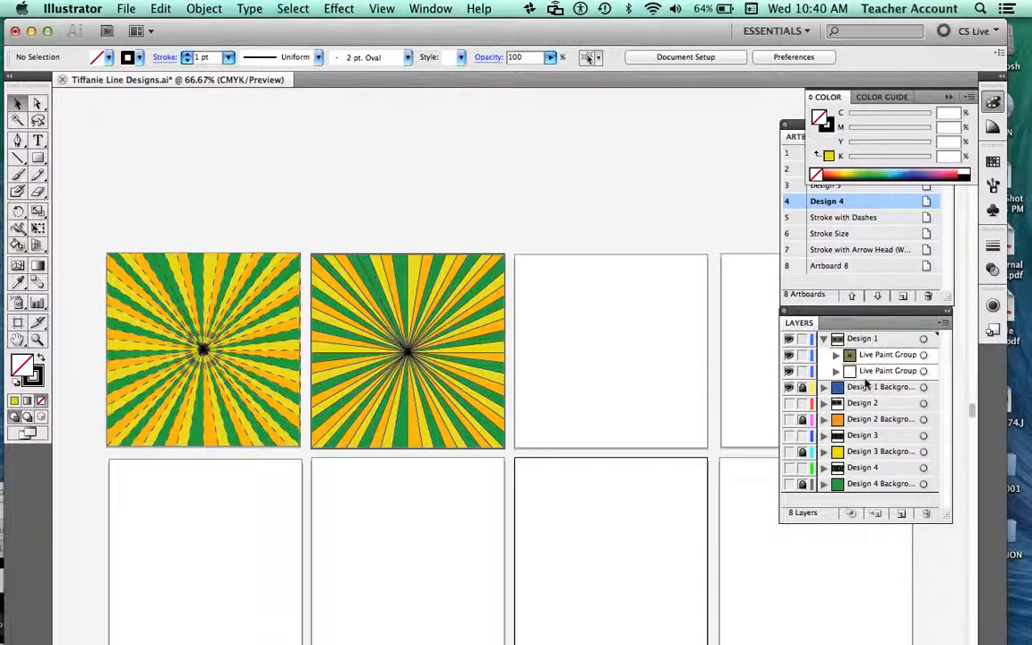
{"action": "left_click", "coordinate": [789, 371]}
{"action": "left_click", "coordinate": [789, 371]}
Rename the lower Live Paint group in the Design 1 layer as "Stroke with Dashes".
{"action": "left_click", "coordinate": [892, 377]}
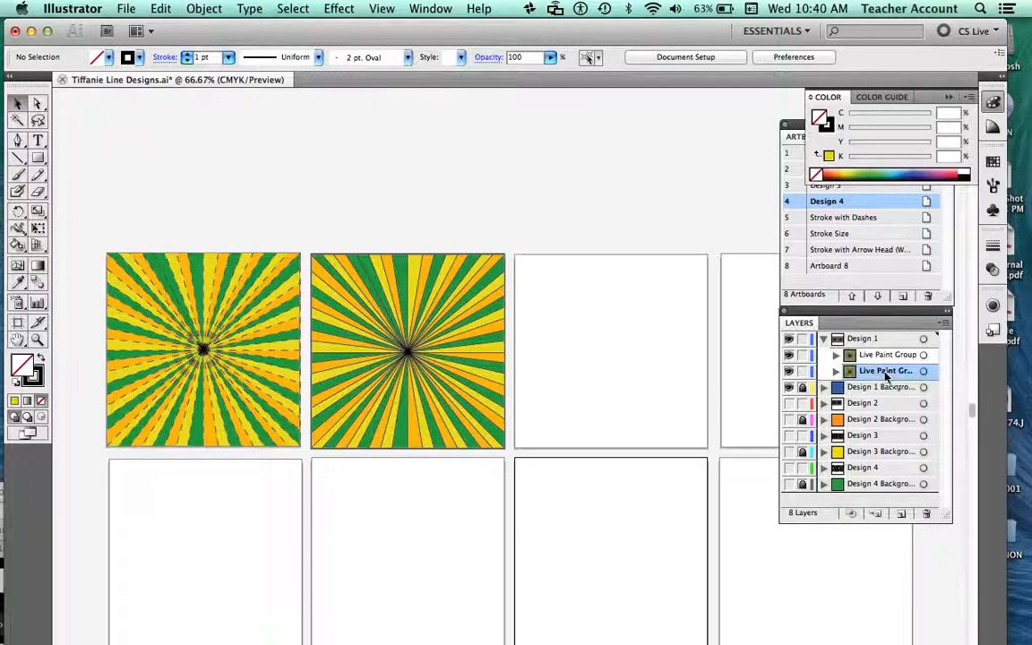
{"action": "double_click", "coordinate": [886, 377]}
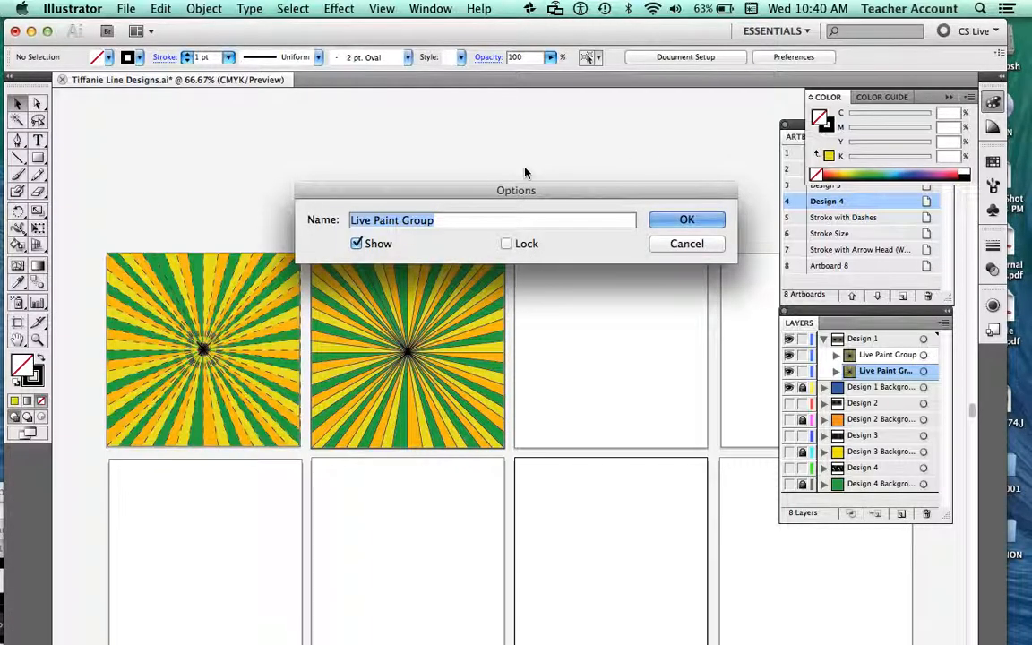
{"action": "key", "text": "BackSpace"}
{"action": "type", "text": "Stroke with Dashes"}
{"action": "key", "text": "Return"}
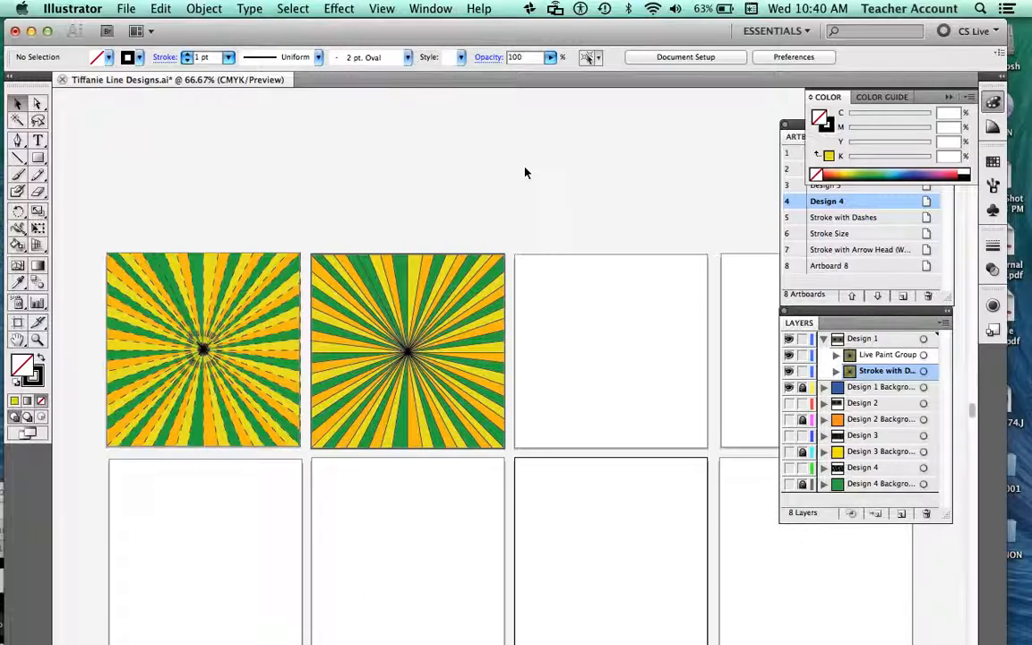
Open the dashed starburst's Live Paint group in isolation mode.
{"action": "left_click", "coordinate": [259, 262]}
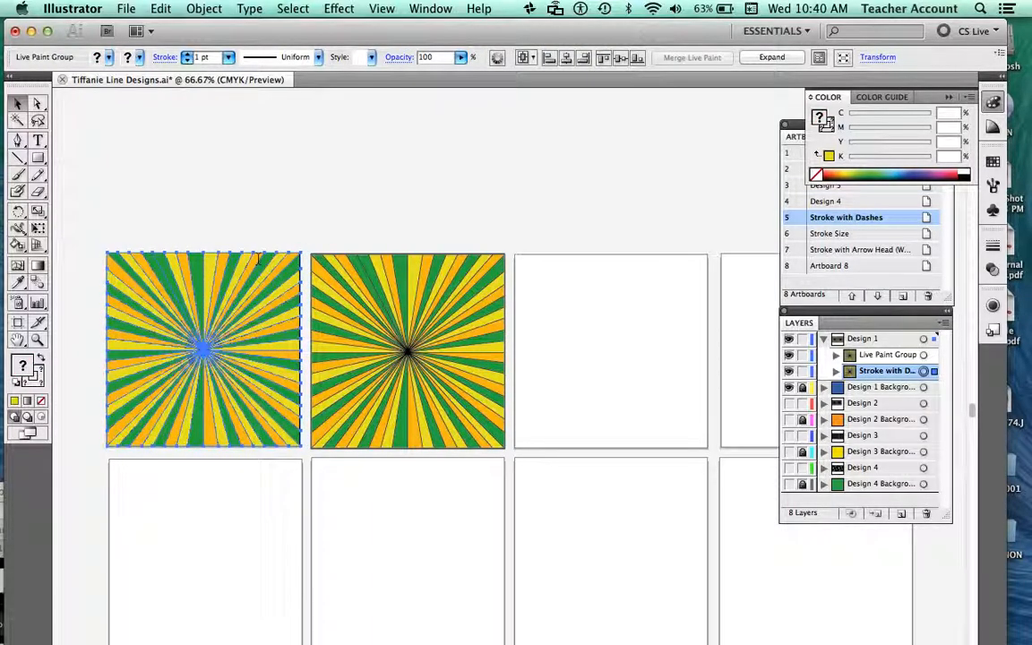
{"action": "key", "text": "super+0"}
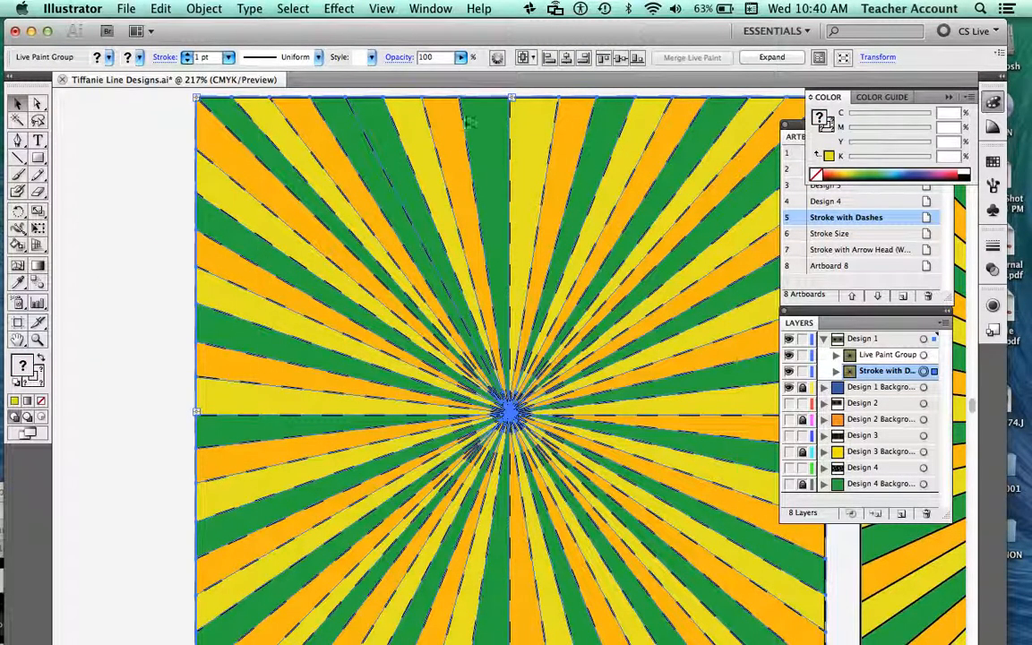
{"action": "key", "text": "k"}
{"action": "double_click", "coordinate": [236, 138]}
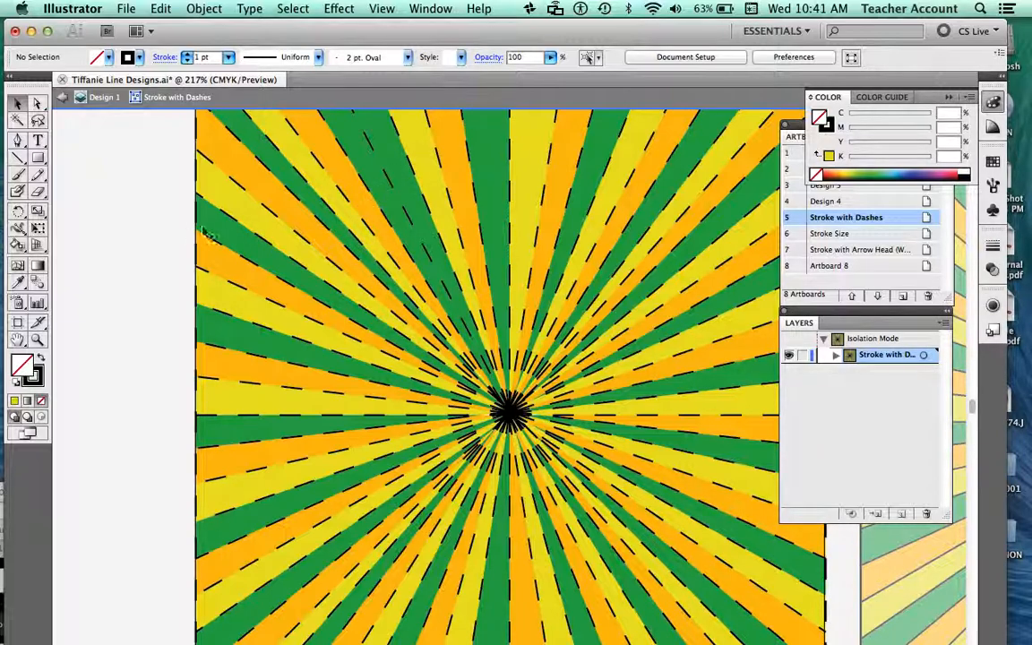
Select three of the upper-left dashed lines one by one, and finally select the whole isolated starburst.
{"action": "left_click", "coordinate": [230, 222]}
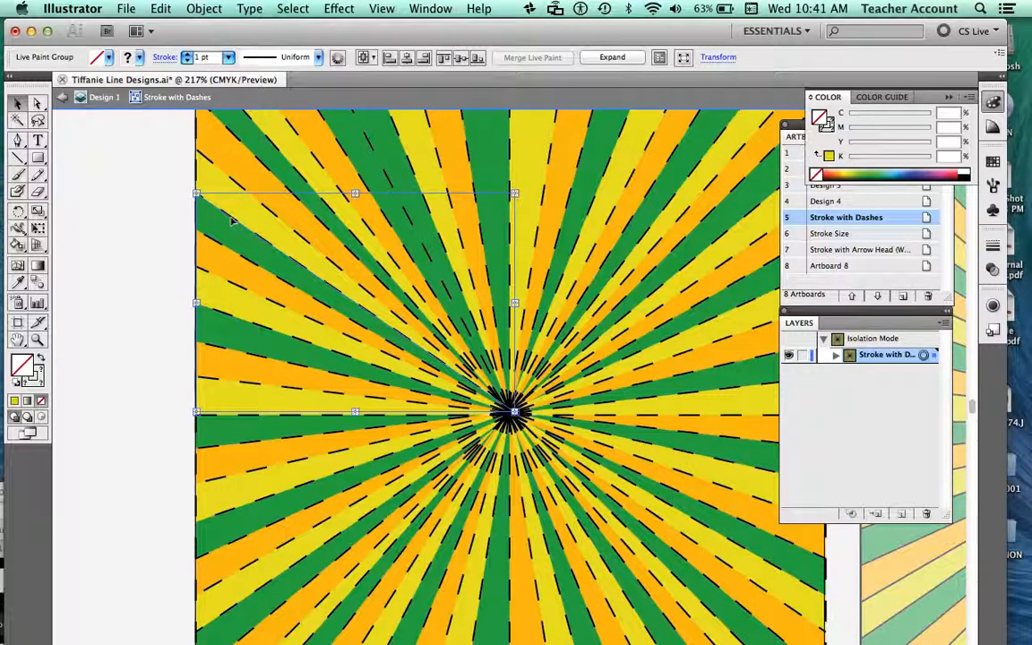
{"action": "left_click", "coordinate": [220, 166]}
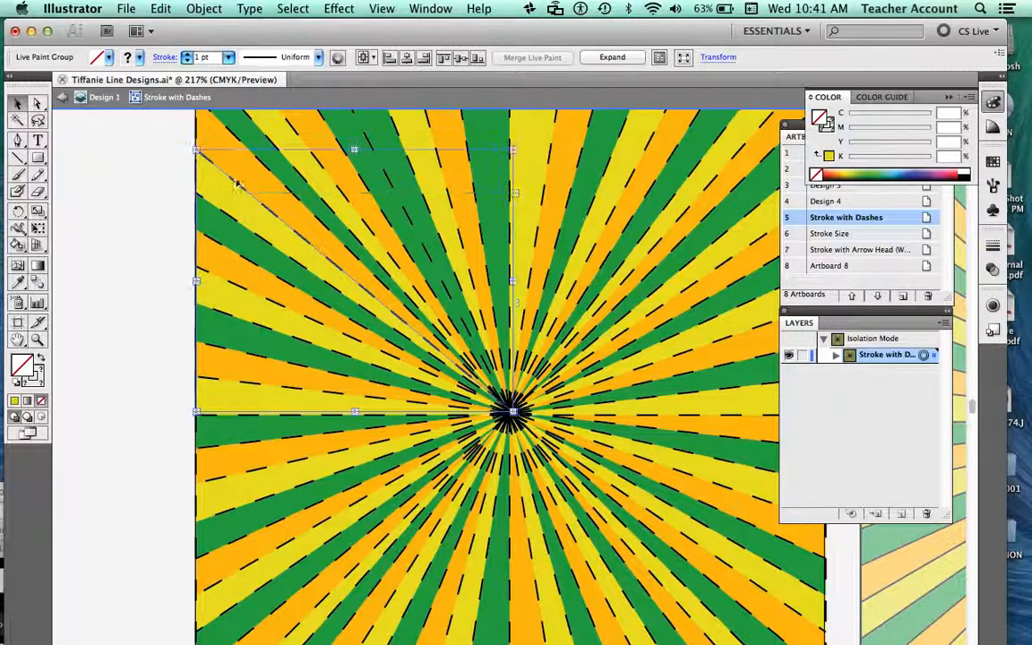
{"action": "left_click", "coordinate": [292, 170]}
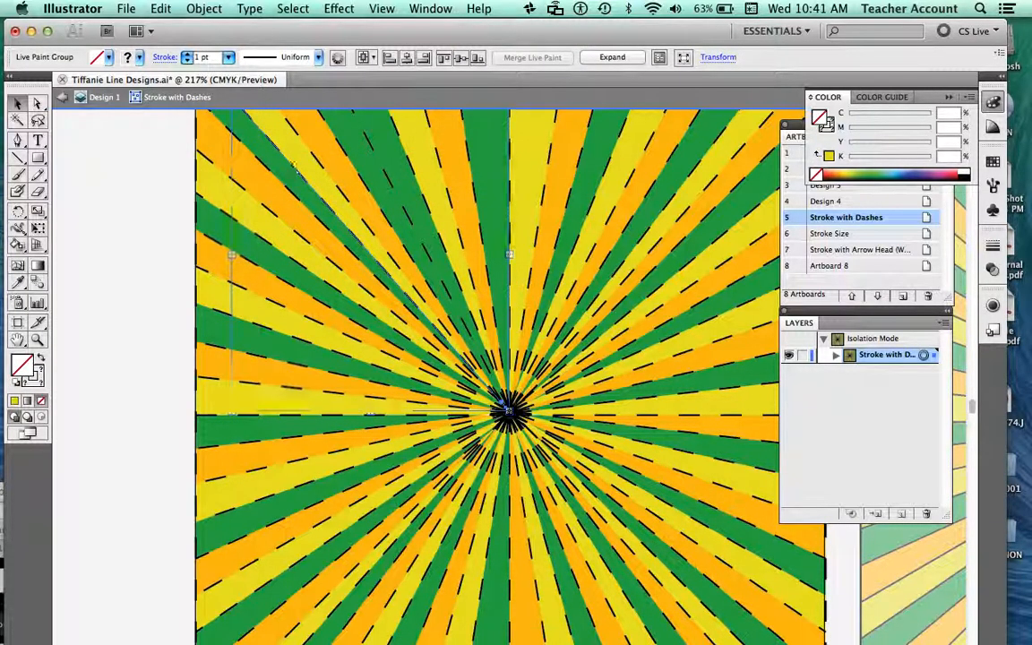
{"action": "key", "text": "super+minus"}
{"action": "key", "text": "super+minus"}
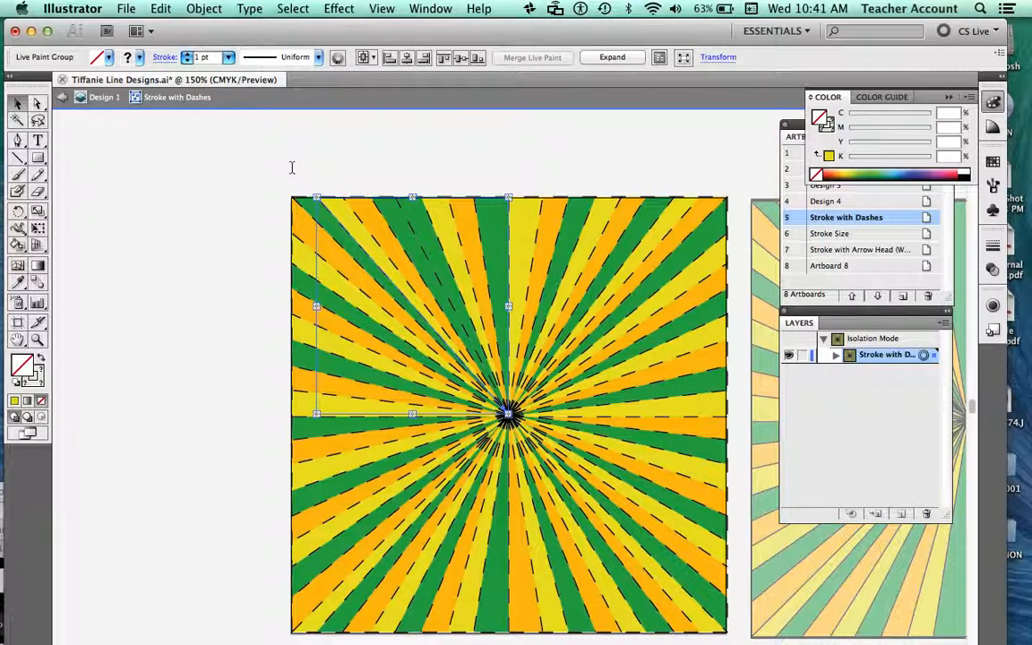
{"action": "left_click_drag", "start_coordinate": [272, 189], "coordinate": [733, 636]}
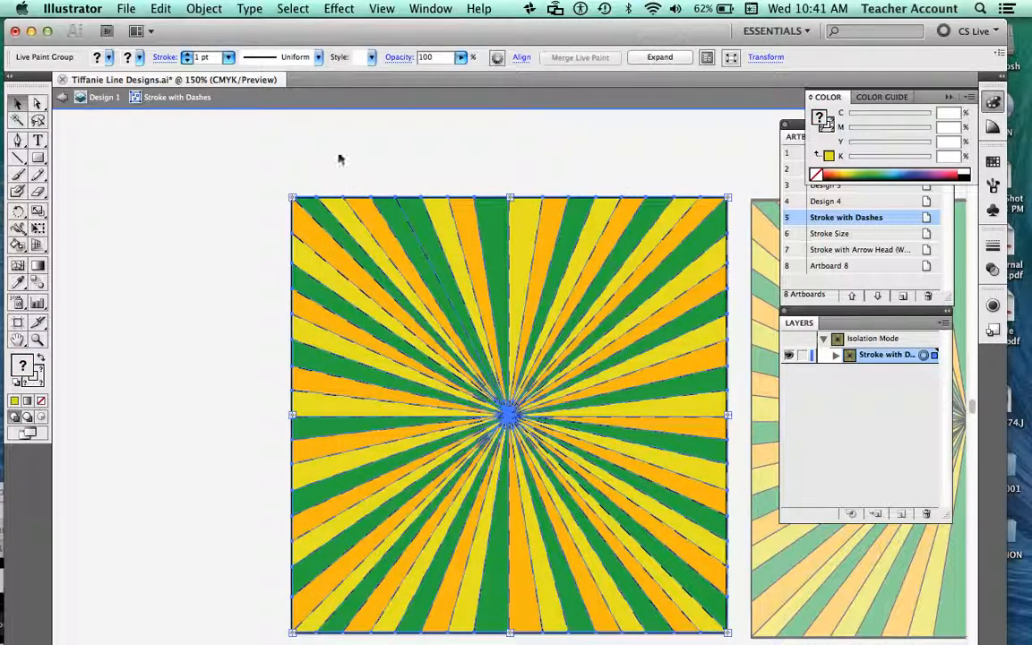
Turn off the Dashed Line option for the strokes of the whole starburst.
{"action": "left_click", "coordinate": [163, 58]}
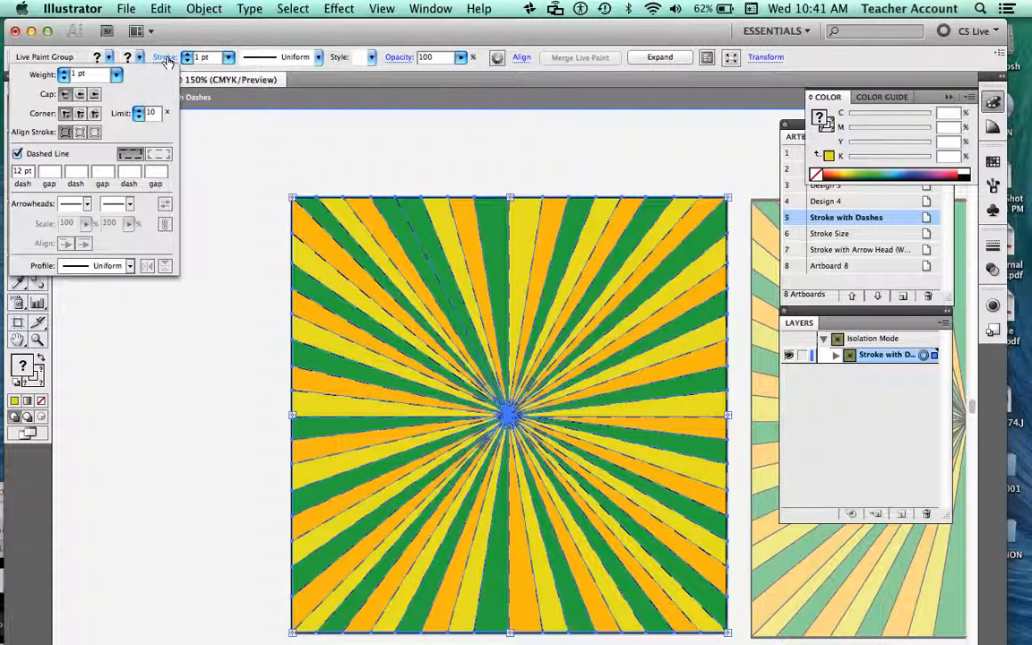
{"action": "left_click", "coordinate": [25, 152]}
{"action": "left_click", "coordinate": [17, 155]}
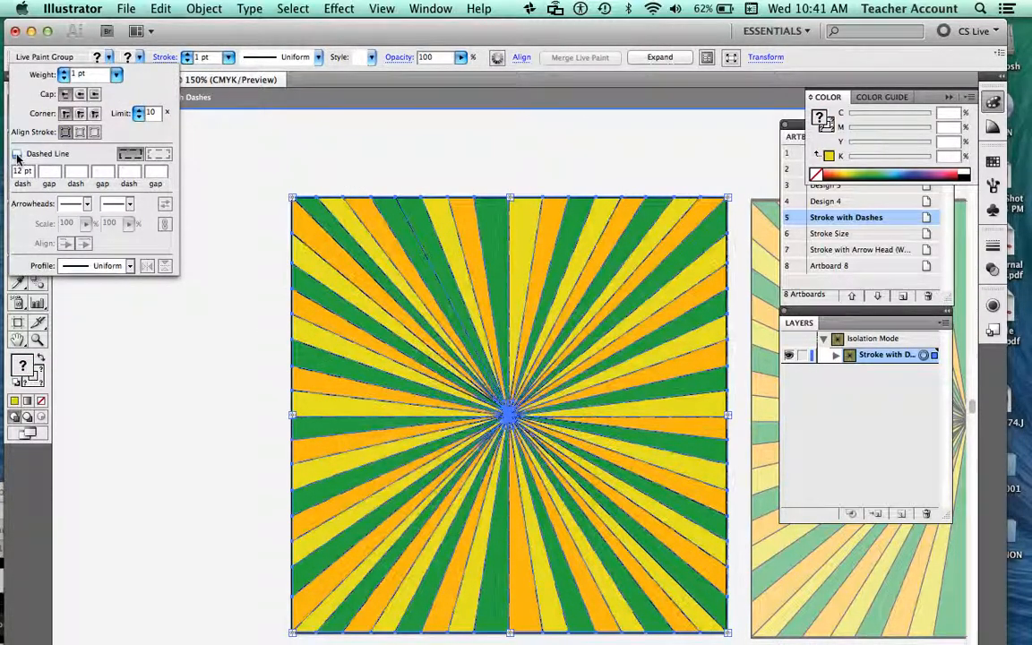
{"action": "left_click", "coordinate": [18, 155]}
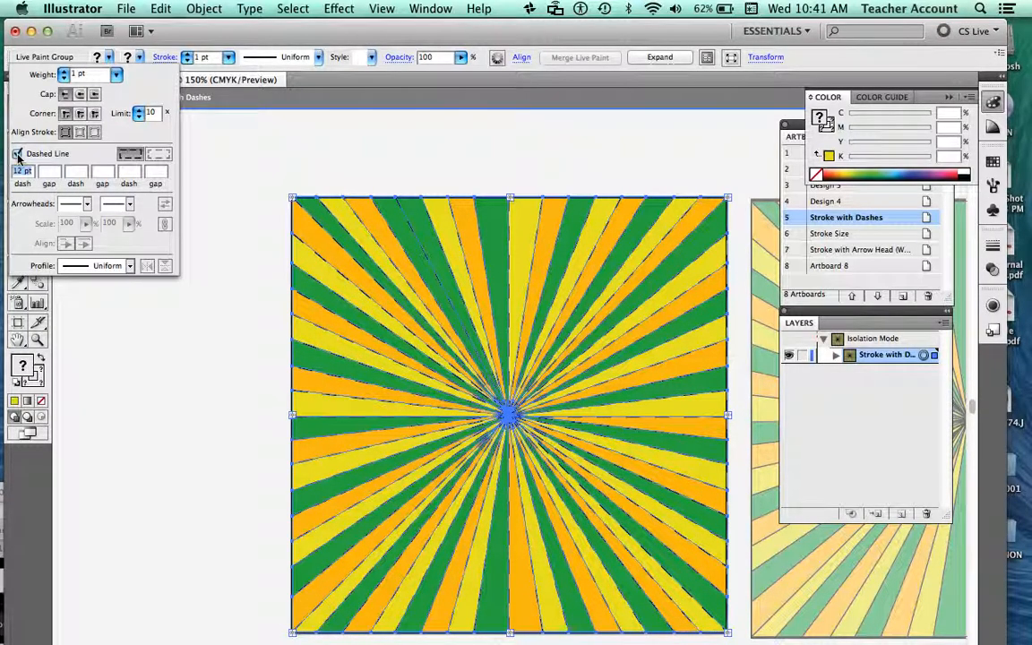
{"action": "left_click", "coordinate": [18, 155]}
{"action": "left_click", "coordinate": [271, 39]}
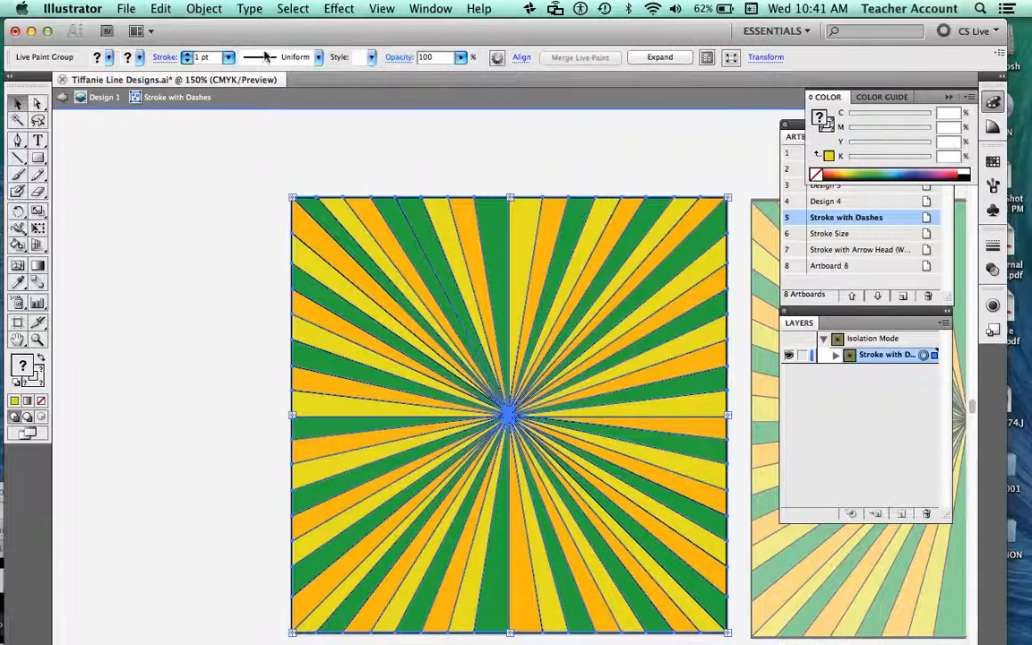
Enable Dashed Line for the starburst's strokes with a dash length of 6 pt.
{"action": "left_click", "coordinate": [164, 59]}
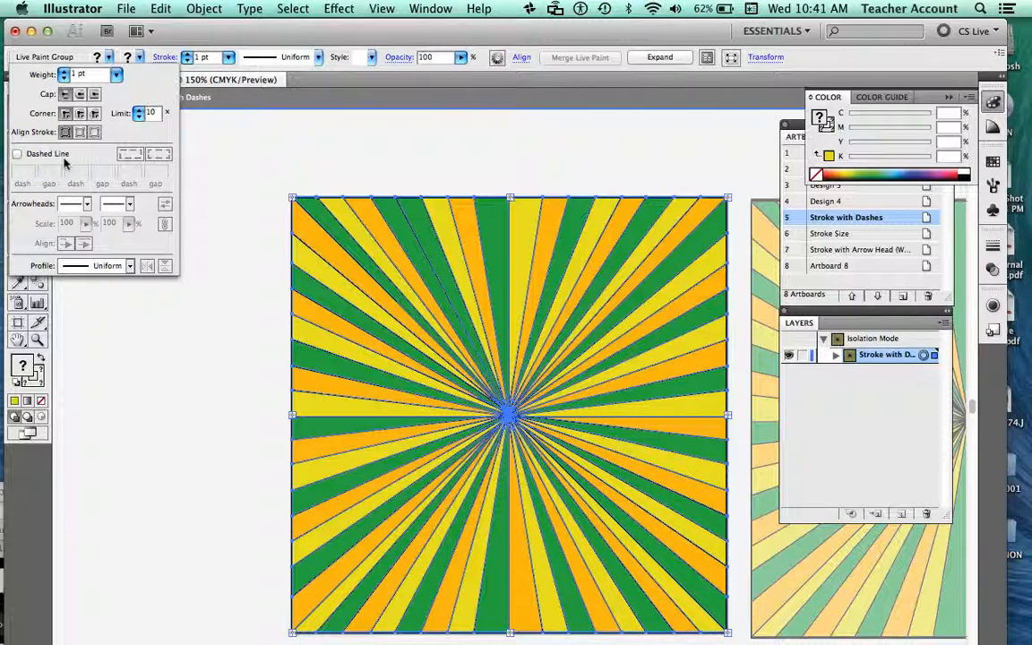
{"action": "left_click", "coordinate": [18, 154]}
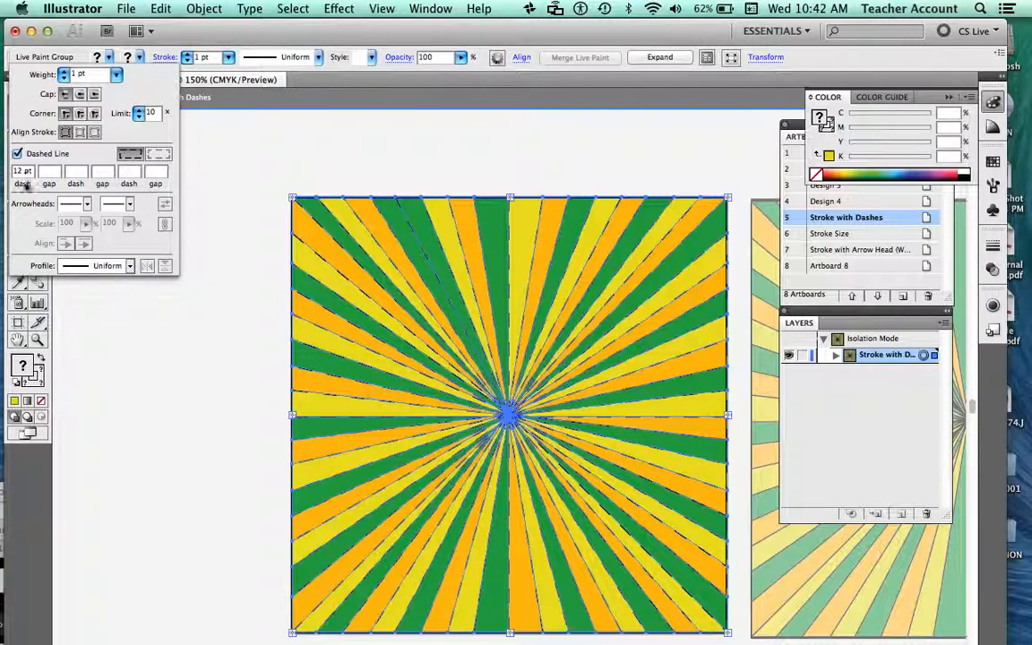
{"action": "left_click_drag", "start_coordinate": [21, 170], "coordinate": [10, 173]}
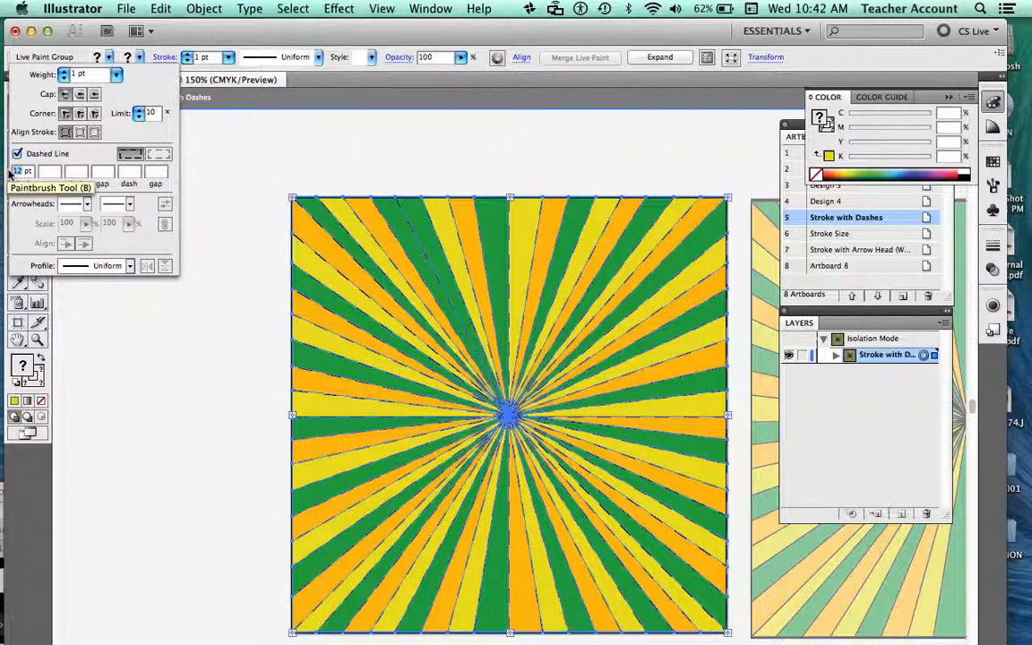
{"action": "type", "text": "6"}
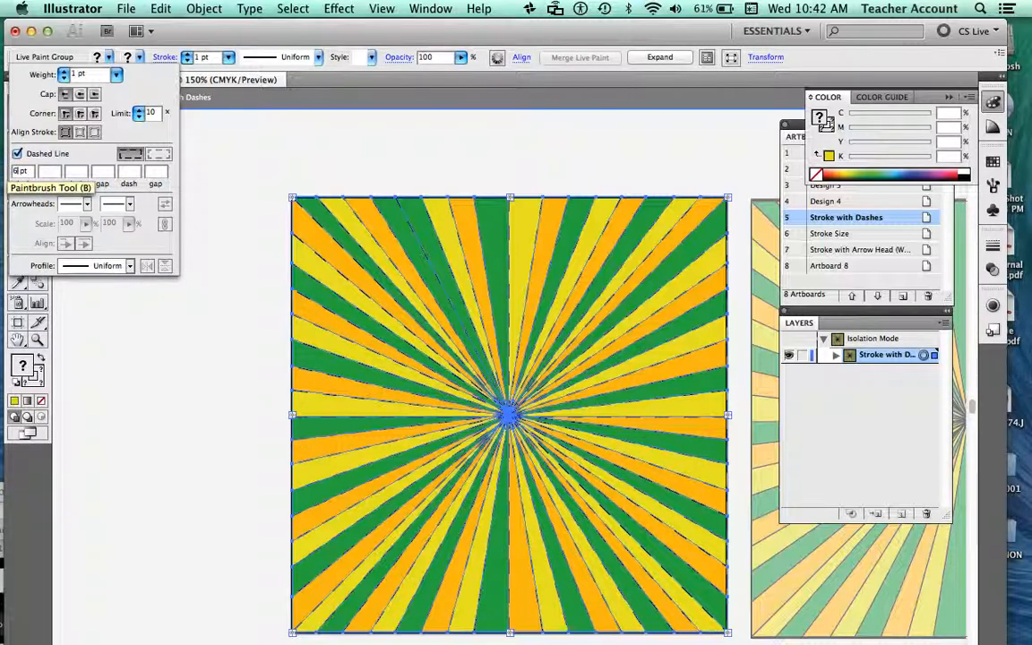
{"action": "left_click", "coordinate": [82, 156]}
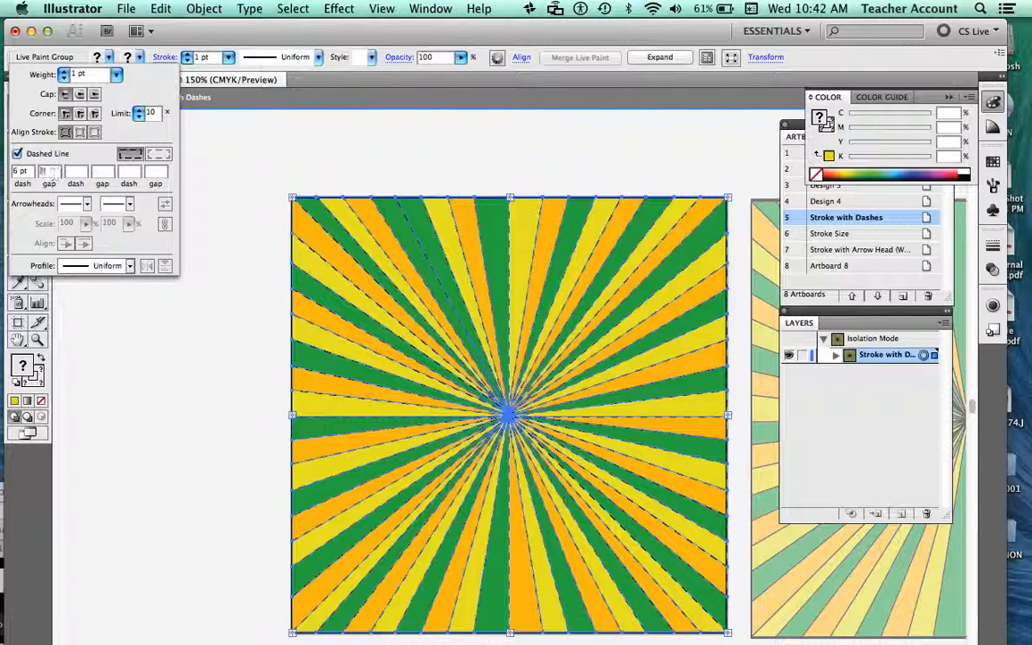
{"action": "key", "text": "Return"}
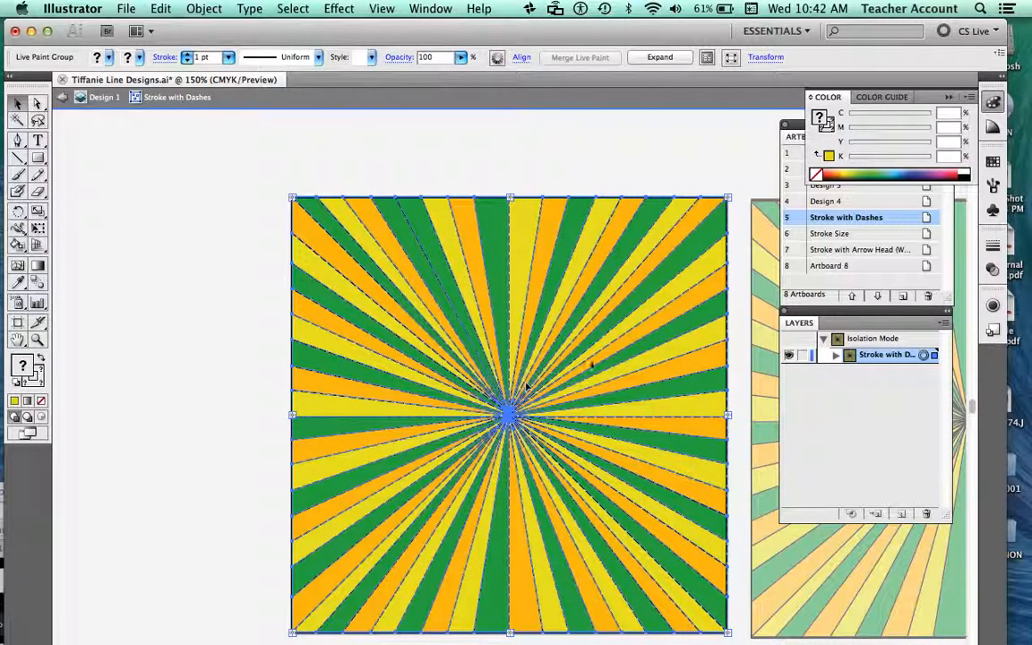
Check the starburst's dashed-stroke options, and exit isolation mode with the Design 1 layer collapsed.
{"action": "left_click", "coordinate": [161, 57]}
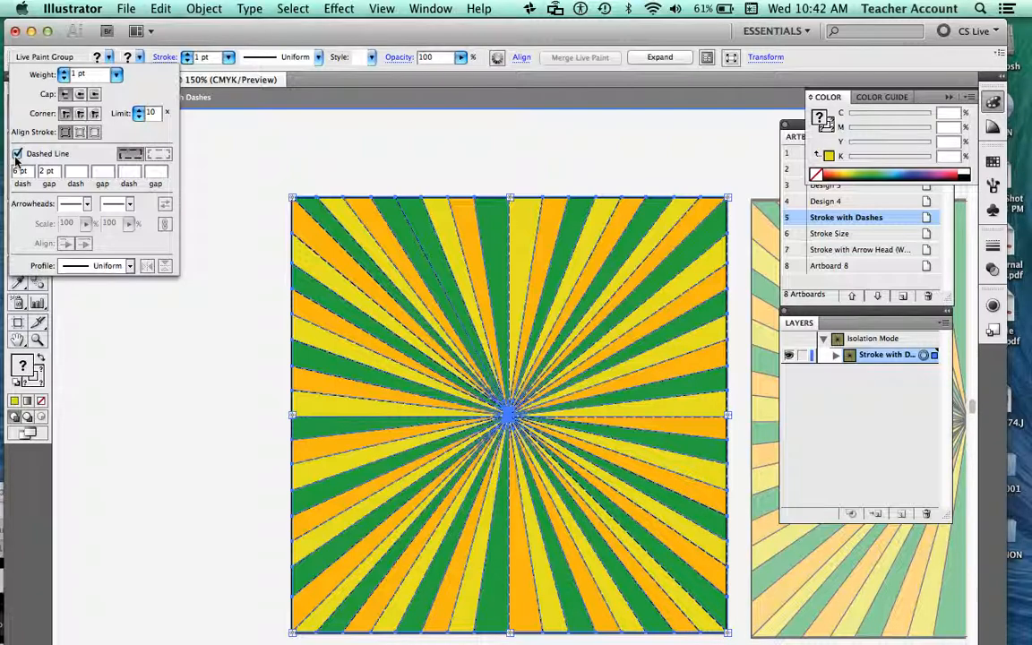
{"action": "left_click", "coordinate": [291, 143]}
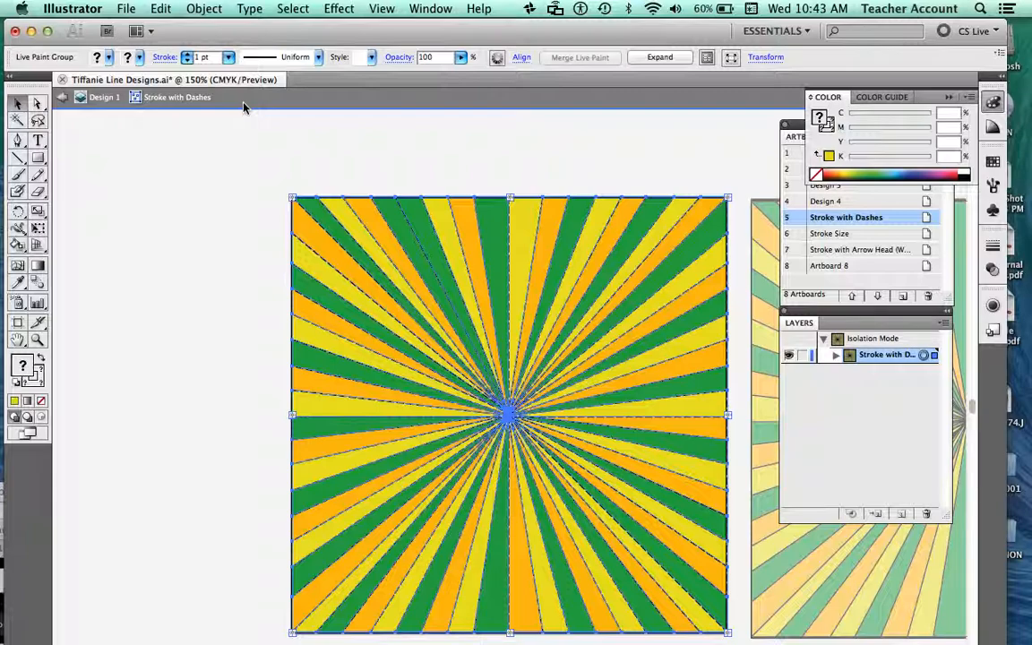
{"action": "left_click", "coordinate": [79, 101]}
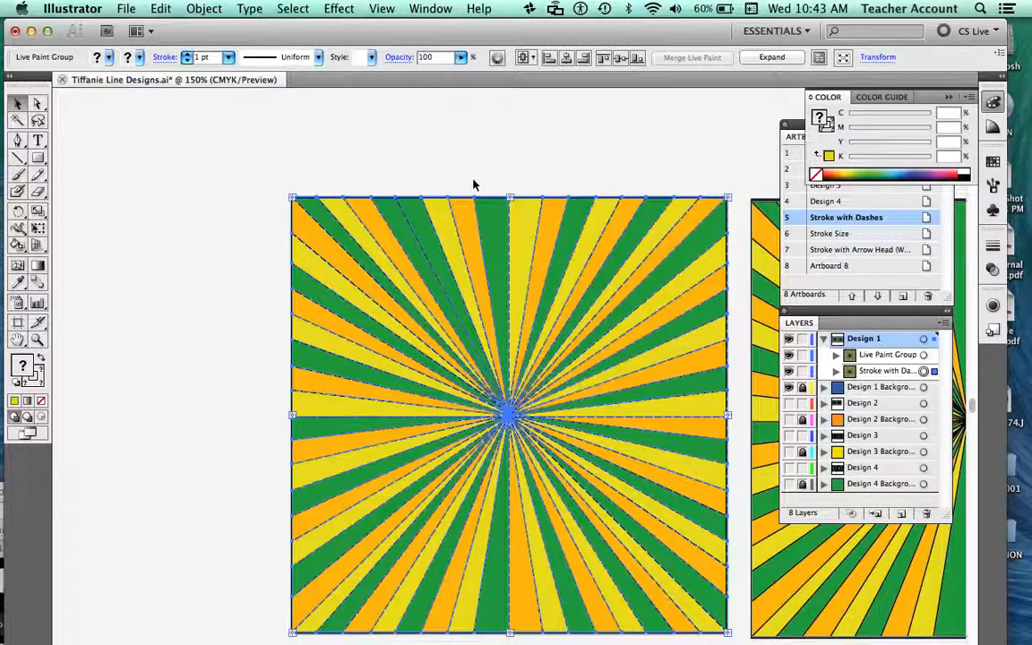
{"action": "left_click", "coordinate": [823, 340]}
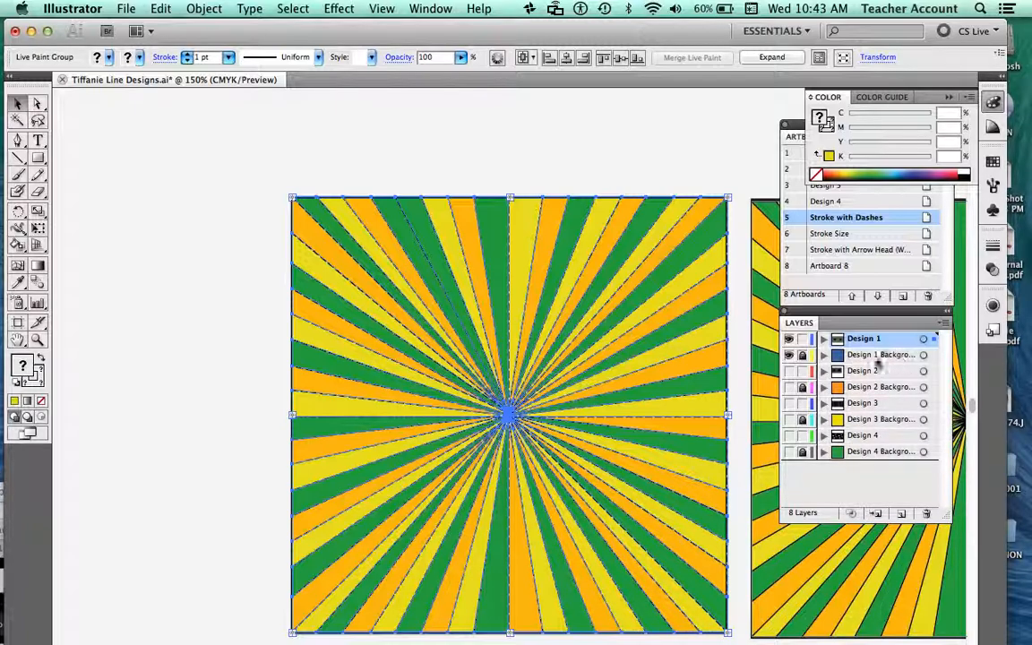
Add a new layer directly above the Design 4 background layer and delete it again.
{"action": "left_click", "coordinate": [873, 452]}
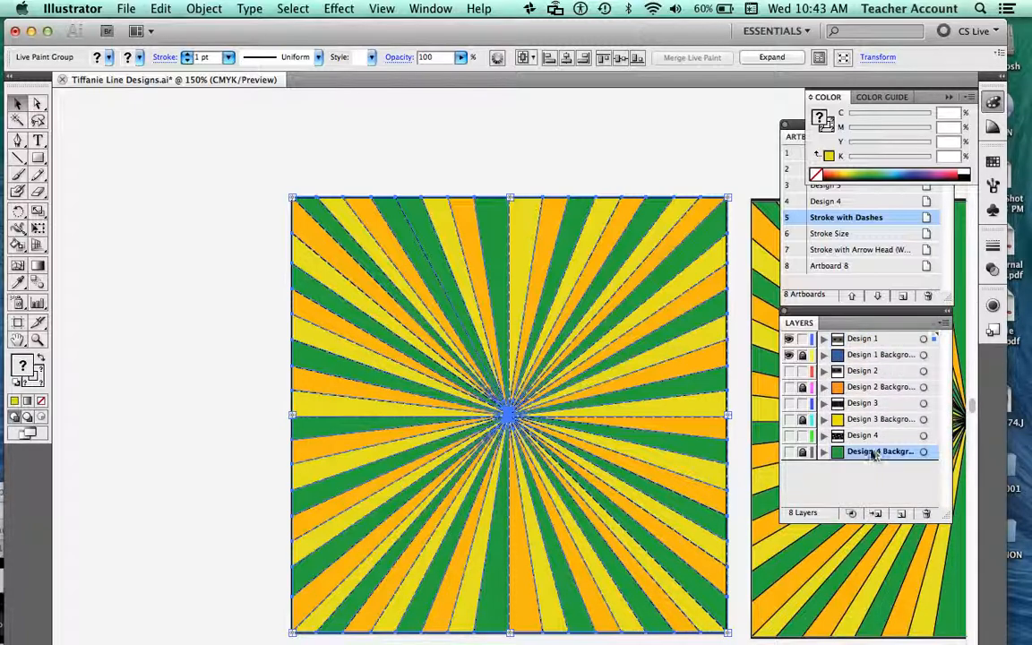
{"action": "left_click", "coordinate": [902, 514]}
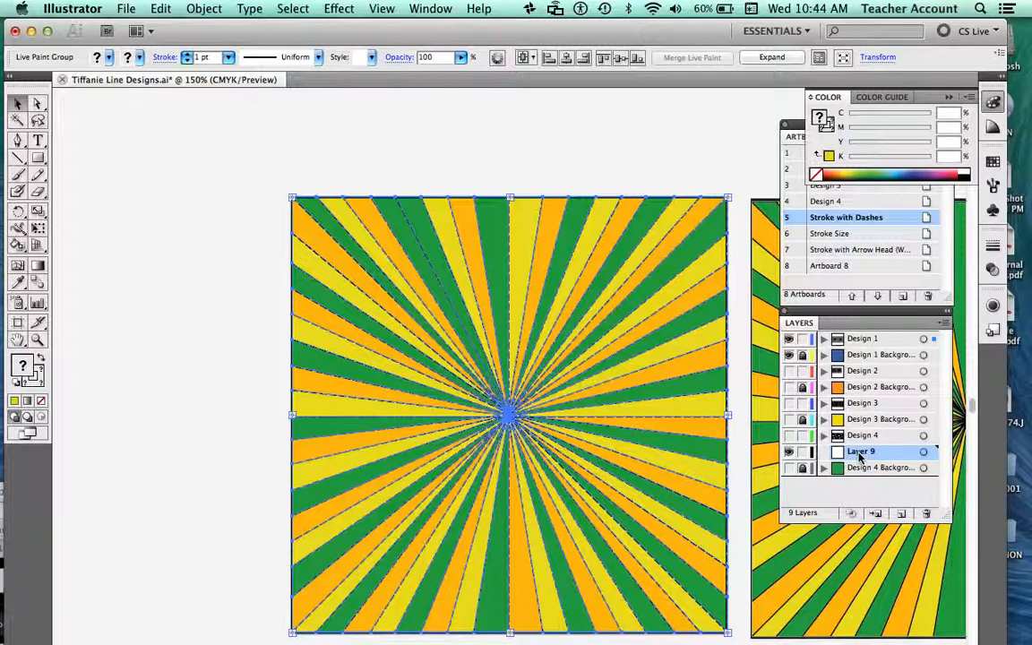
{"action": "left_click", "coordinate": [926, 514]}
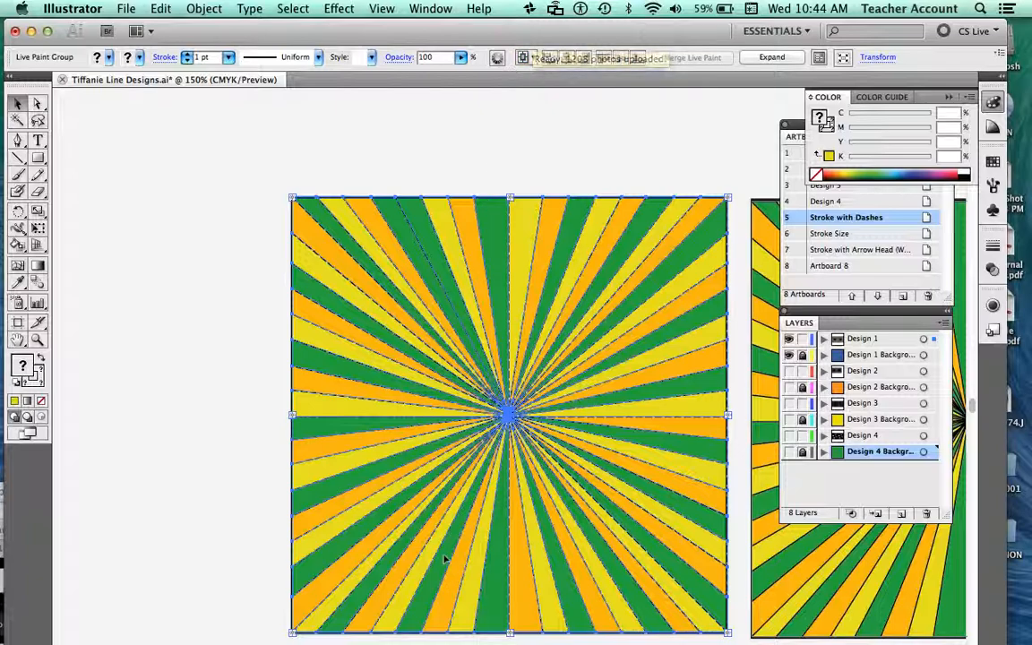
{"action": "mouse_move", "coordinate": [231, 637]}
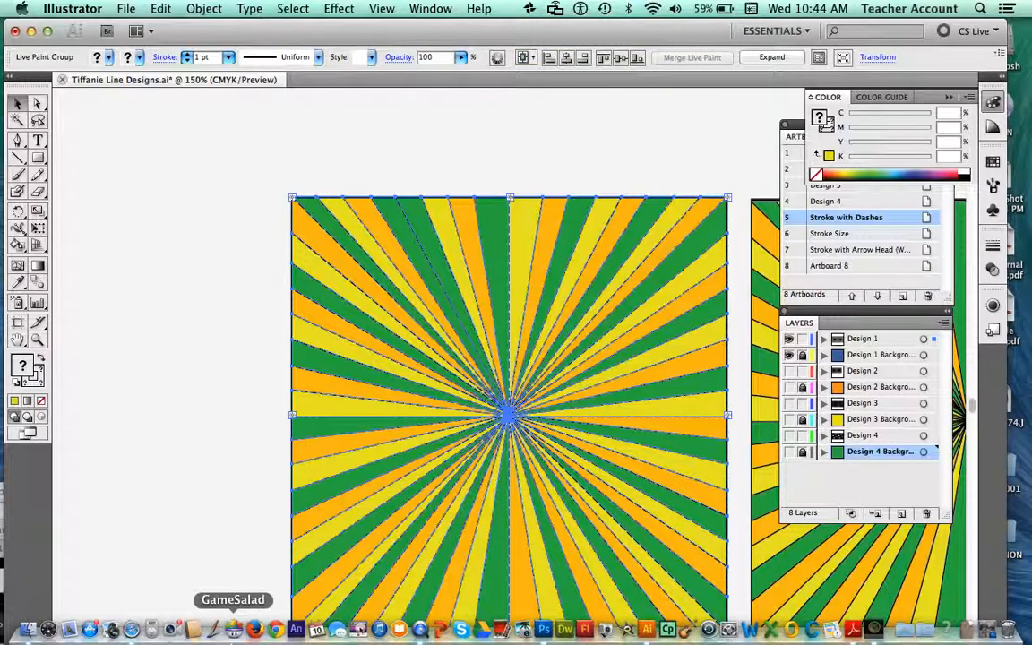